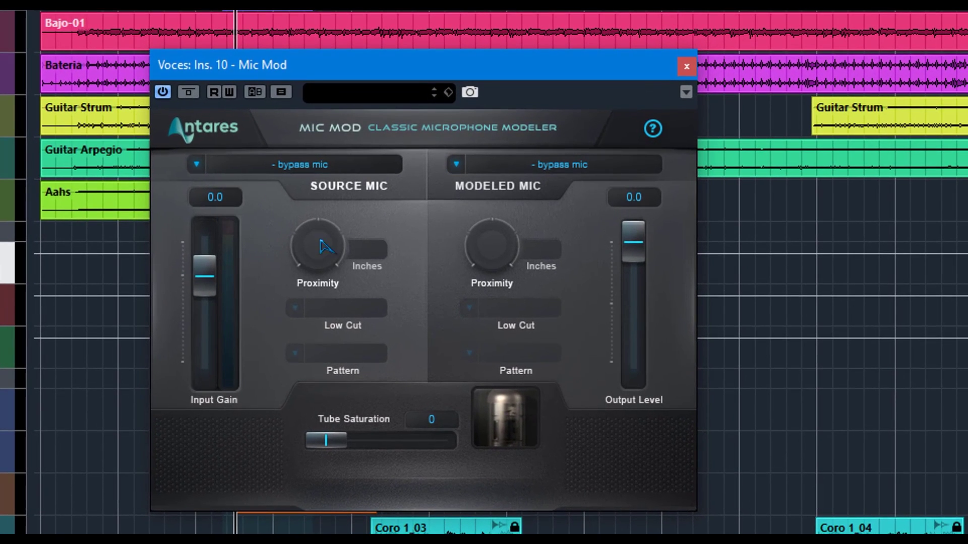
# - Browse the source microphone brands and models in Mic Mod, leaving the source mic on bypass
pyautogui.click(196, 165)
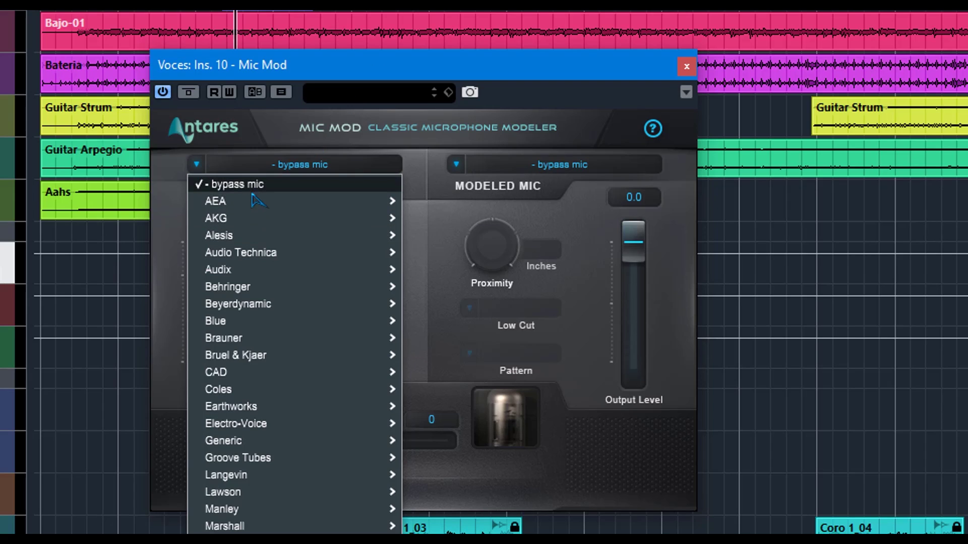
pyautogui.moveTo(279, 257)
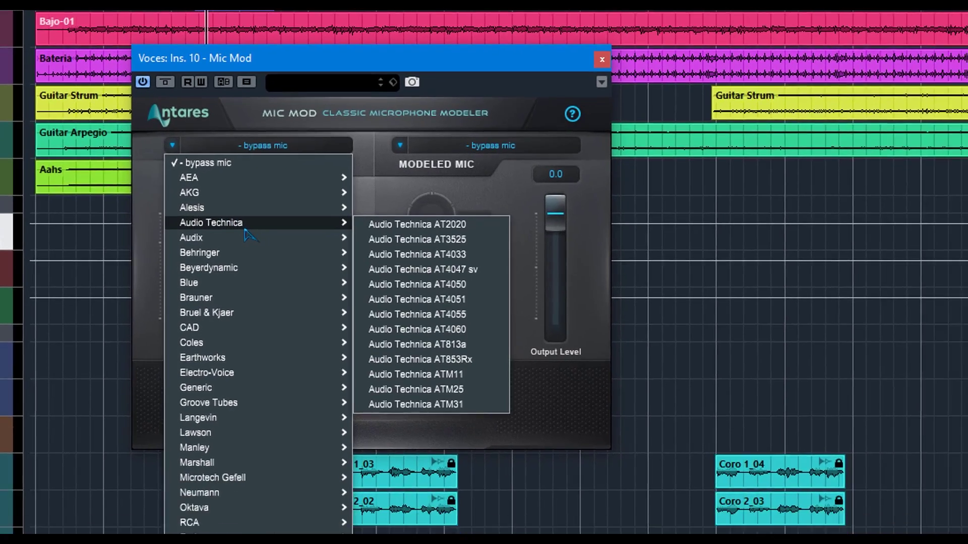
pyautogui.moveTo(253, 433)
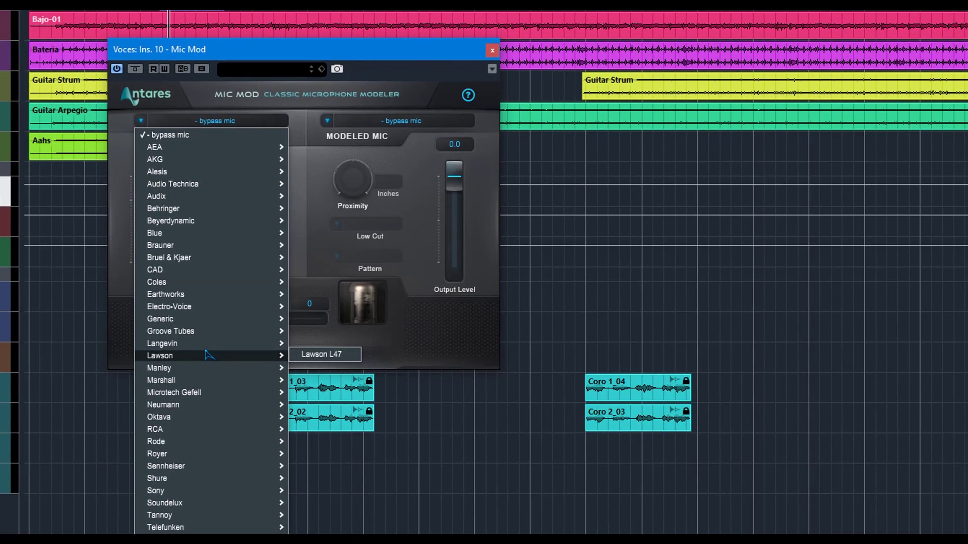
pyautogui.moveTo(212, 418)
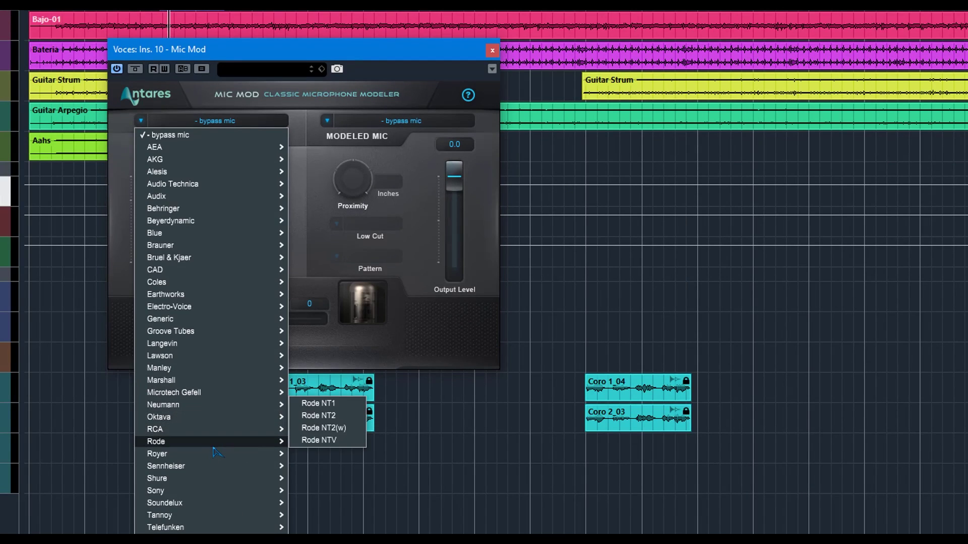
pyautogui.moveTo(215, 518)
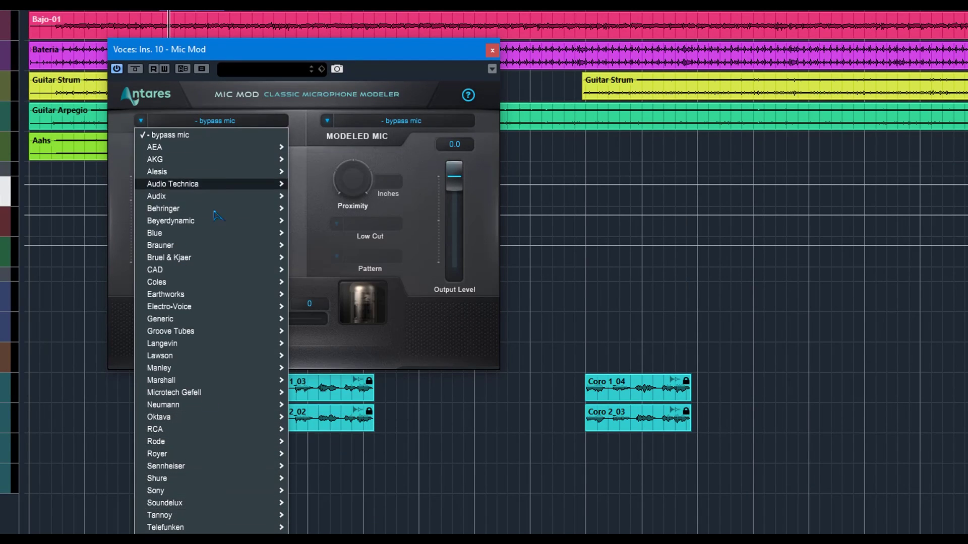
pyautogui.click(225, 98)
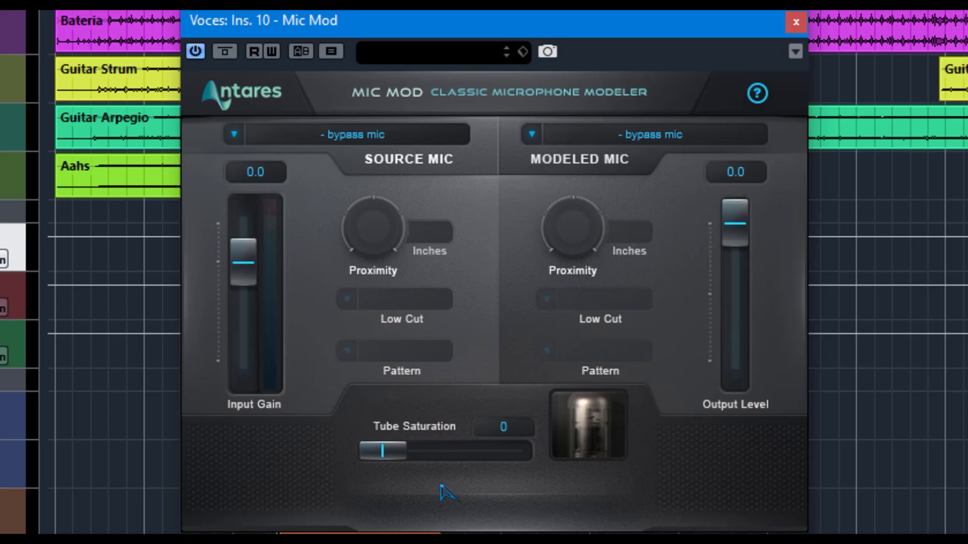
# - Raise Mic Mod's Tube Saturation to 100, and return it to 0
pyautogui.click(398, 441)
pyautogui.moveTo(383, 450); pyautogui.dragTo(514, 447)
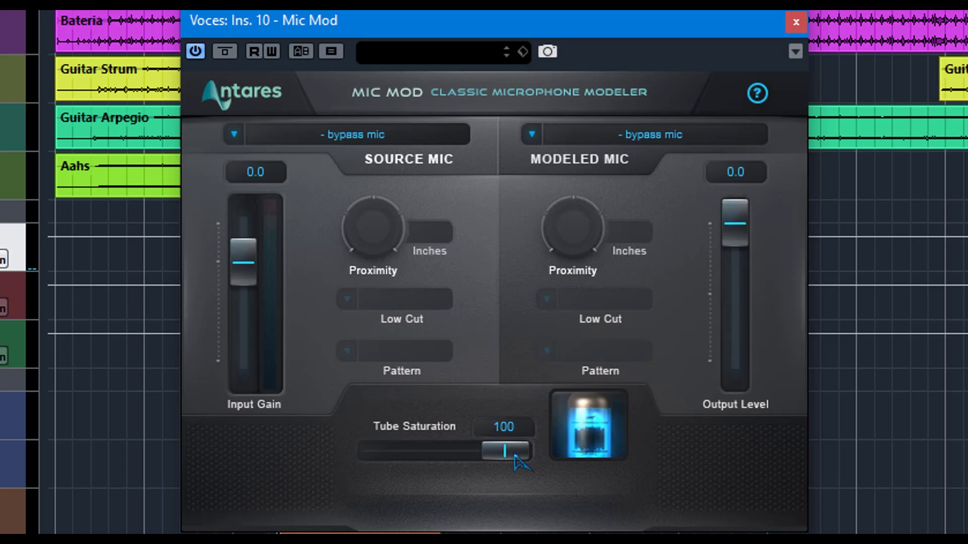
pyautogui.moveTo(514, 456); pyautogui.dragTo(360, 468)
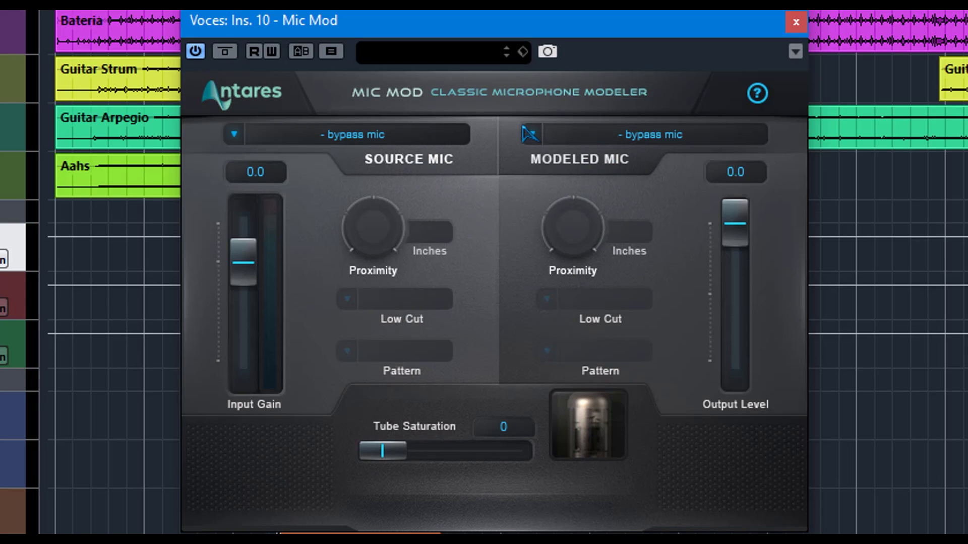
# - Look through the modeled microphone brands, keeping the modeled mic set to bypass
pyautogui.click(532, 134)
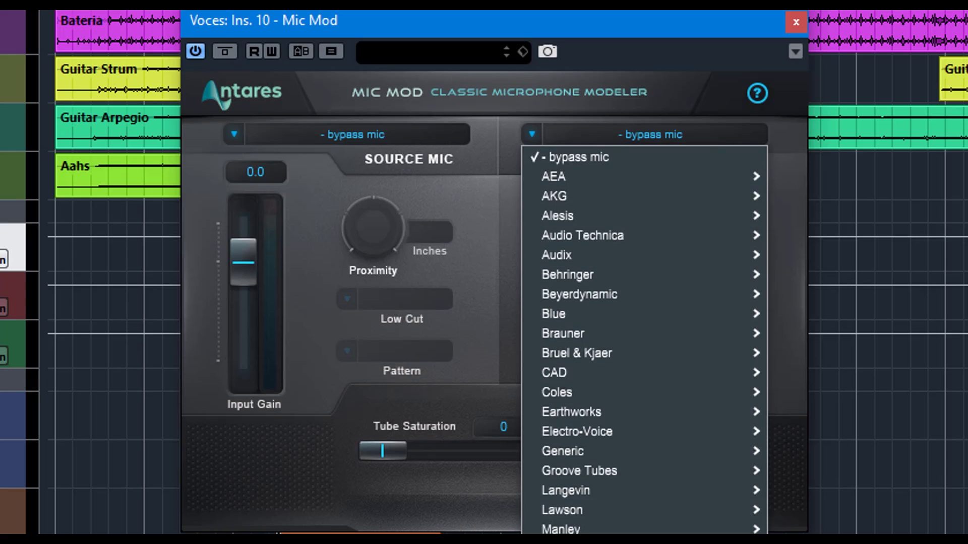
pyautogui.moveTo(564, 176)
pyautogui.click(534, 157)
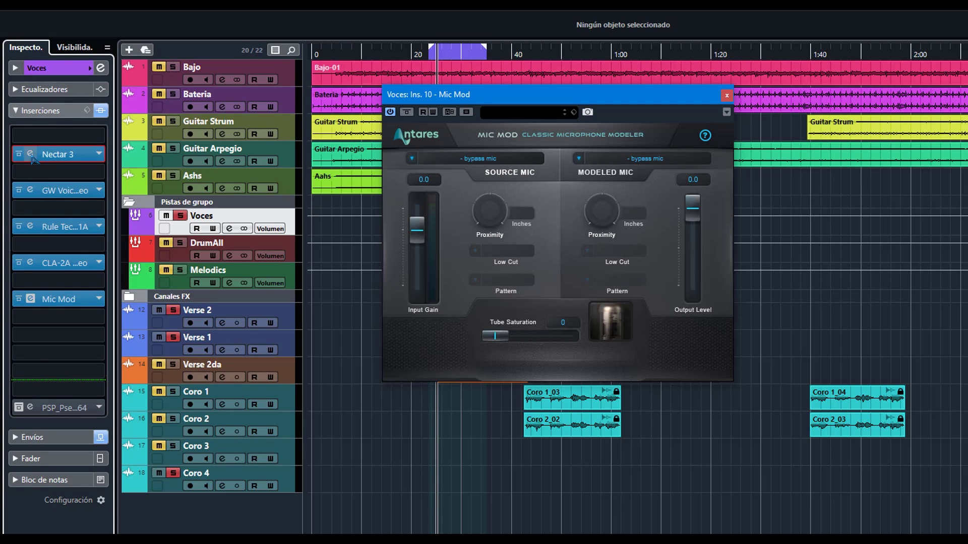
# - Review the De-Esser, EQ 1 and Delay modules of Nectar 3 on the Voces group, and close the plugin
pyautogui.click(31, 157)
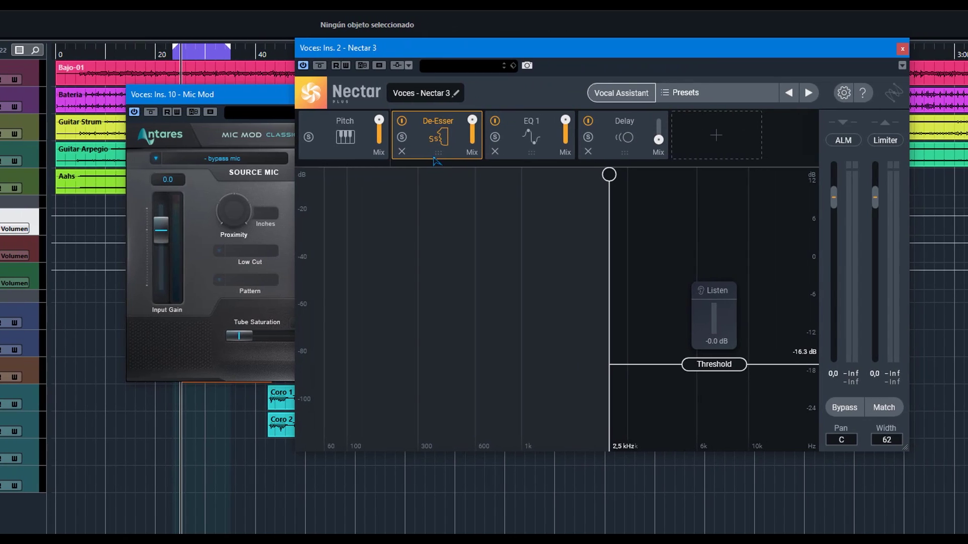
pyautogui.click(529, 157)
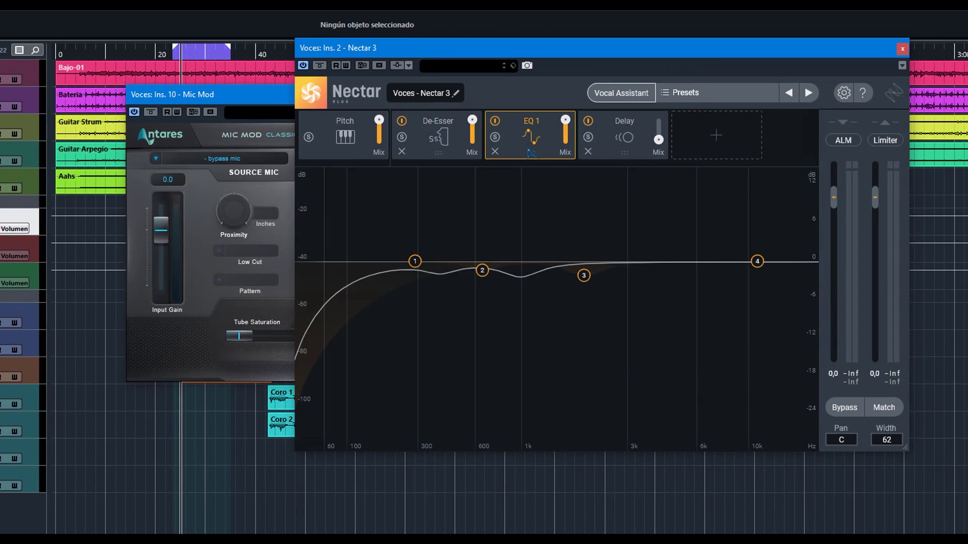
pyautogui.click(625, 154)
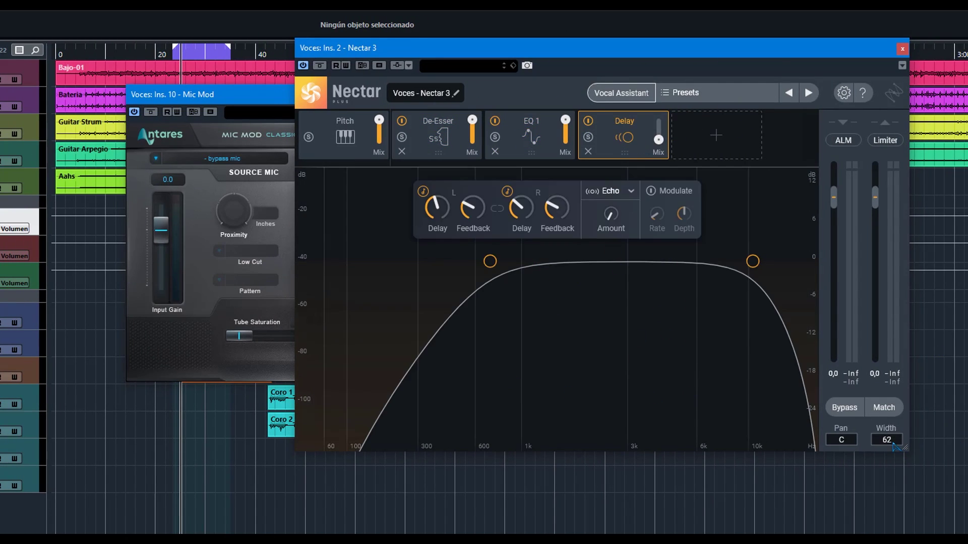
pyautogui.click(902, 49)
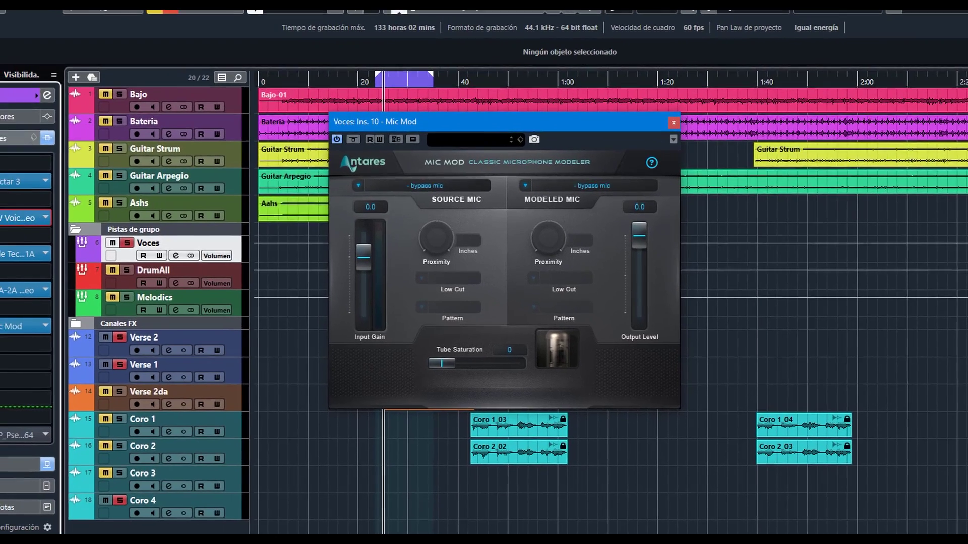
# - Inspect the settings of GW VoiceCentric, Rule Tec EQ1A and CLA-2A on the Voces group, closing each plugin window
pyautogui.click(0, 191)
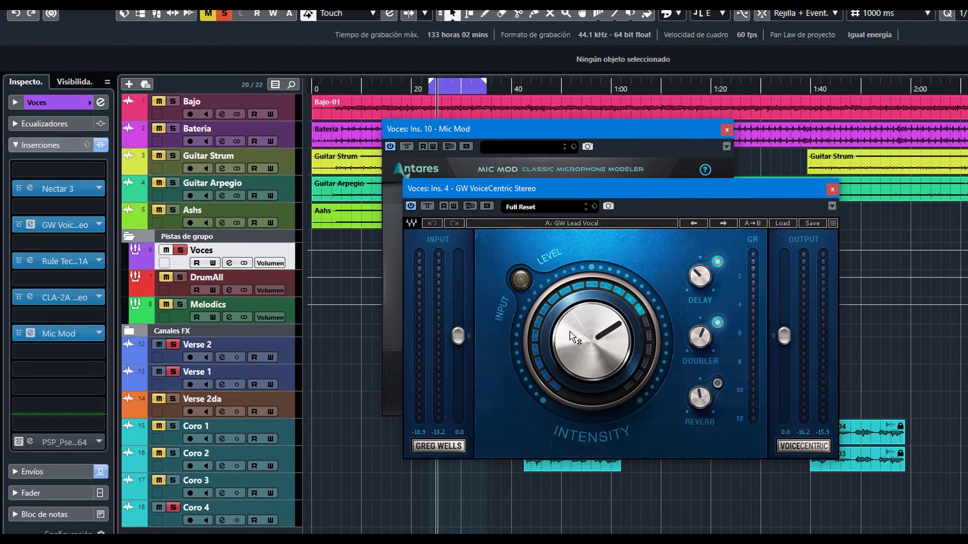
pyautogui.click(832, 189)
pyautogui.click(31, 262)
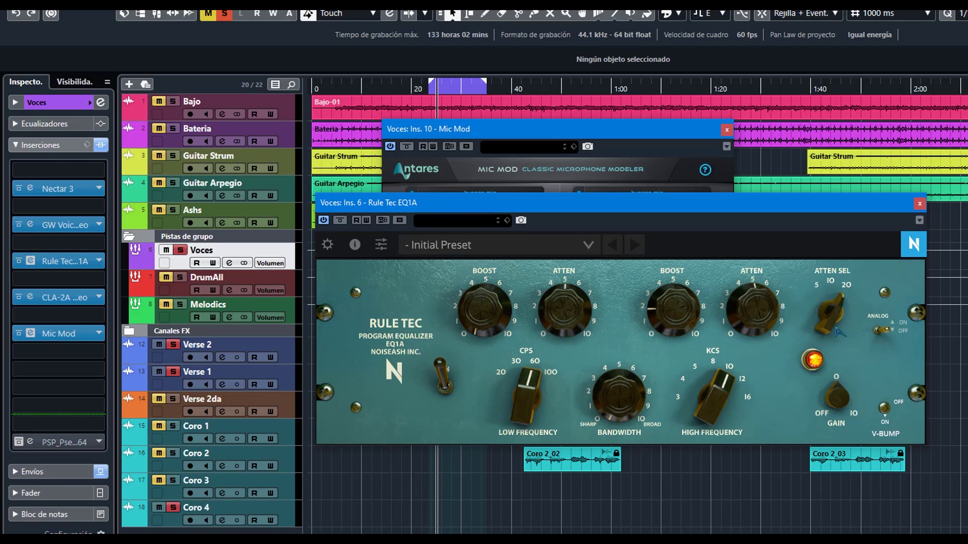
pyautogui.click(920, 204)
pyautogui.click(30, 298)
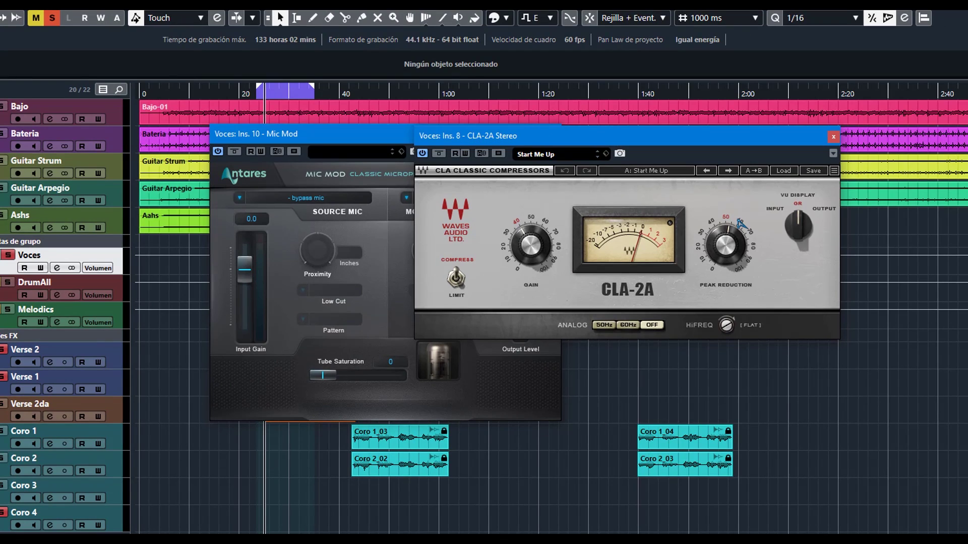
pyautogui.moveTo(748, 247)
pyautogui.click(833, 136)
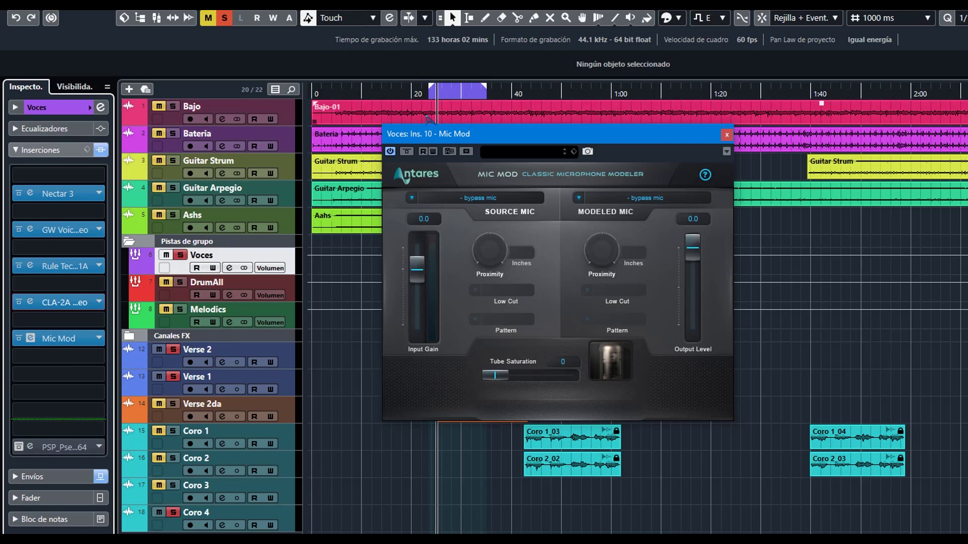
# - Listen to the vocals with Mic Mod bypassed, and reactivate the plugin
pyautogui.click(407, 152)
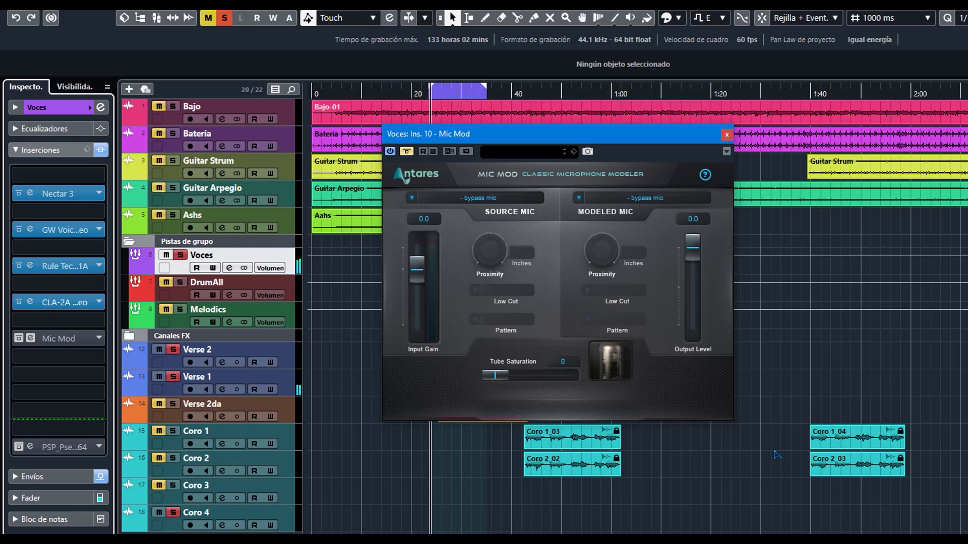
pyautogui.click(406, 152)
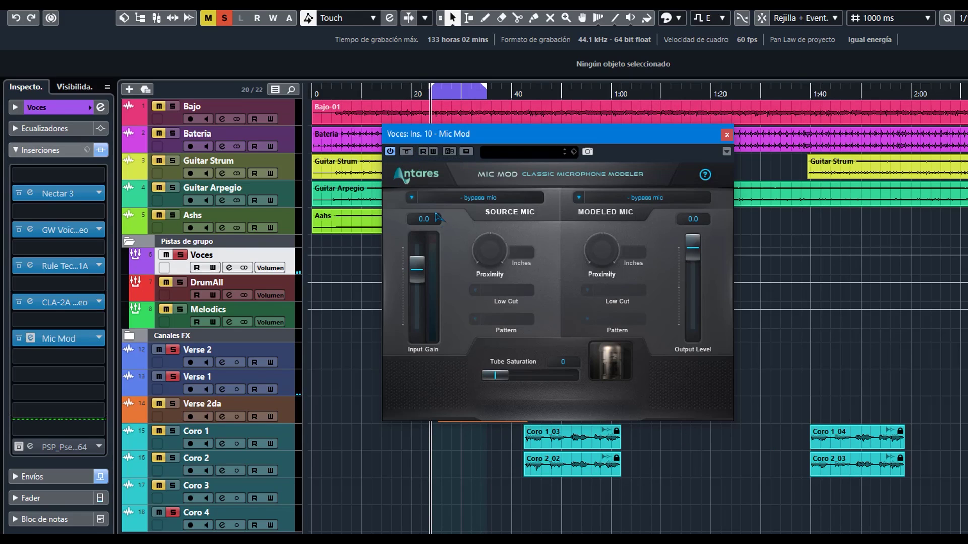
# - Set Mic Mod's source mic to AKG C 414 and its modeled mic to Brauner Valvet
pyautogui.click(412, 198)
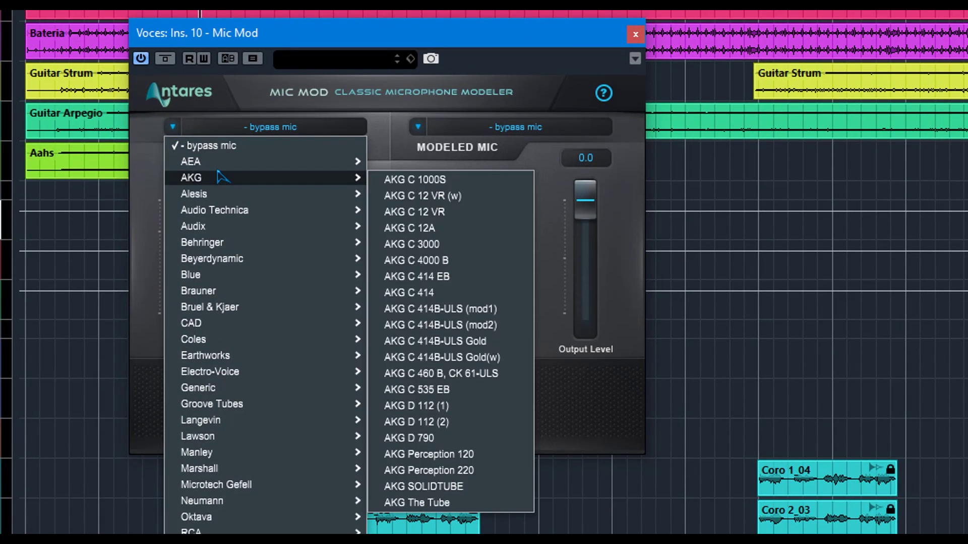
pyautogui.moveTo(221, 177)
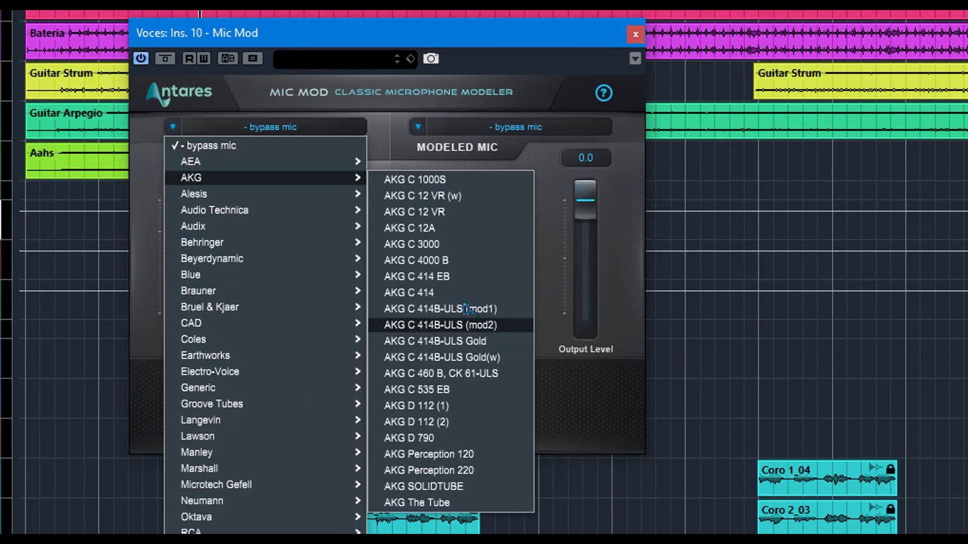
pyautogui.click(437, 294)
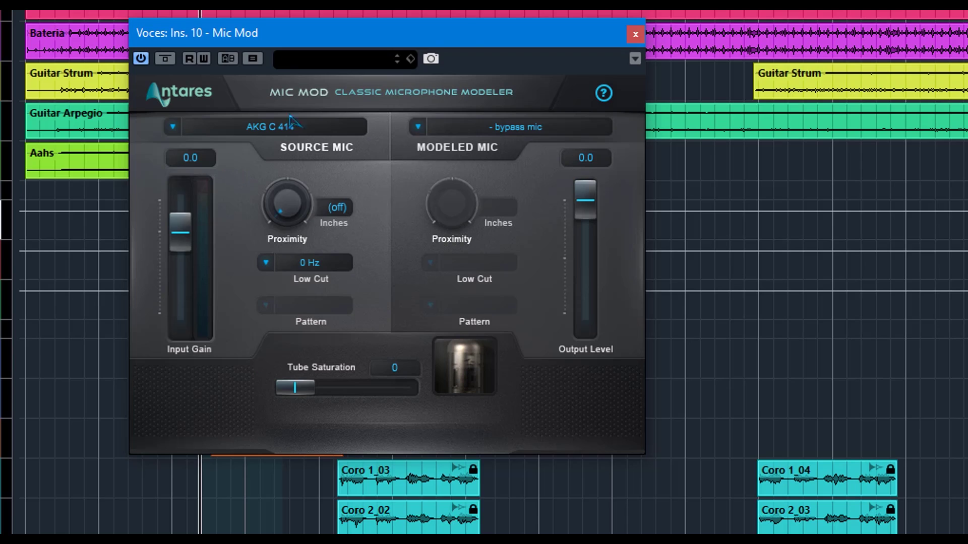
pyautogui.click(418, 128)
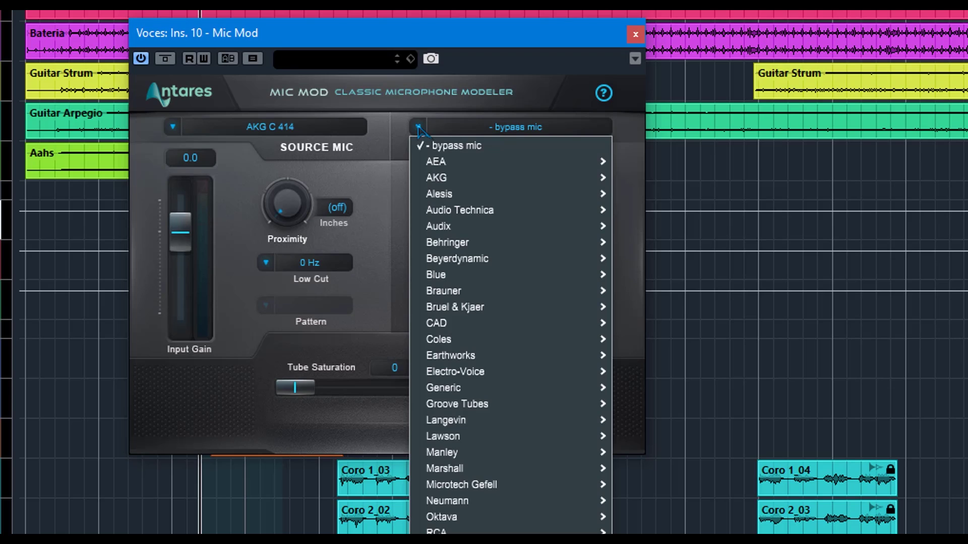
pyautogui.moveTo(510, 293)
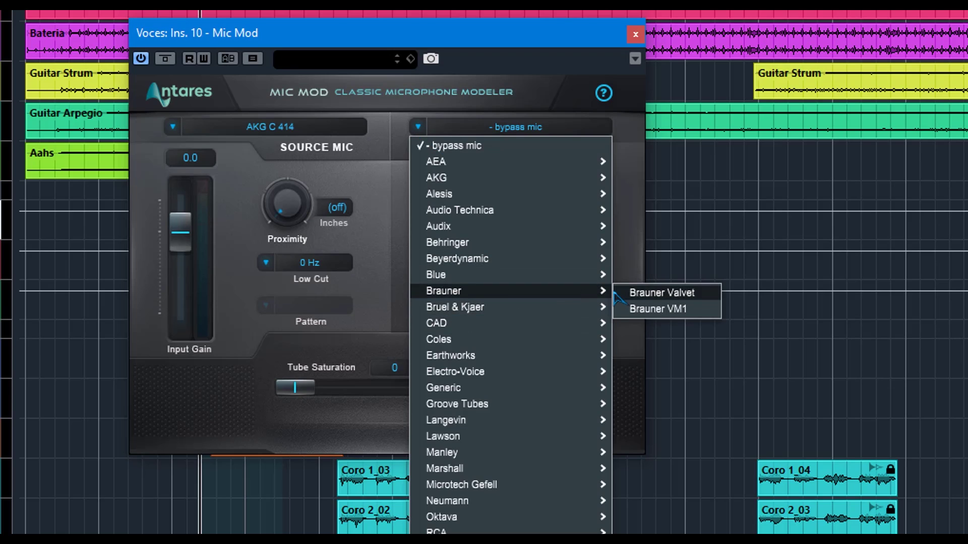
pyautogui.click(687, 294)
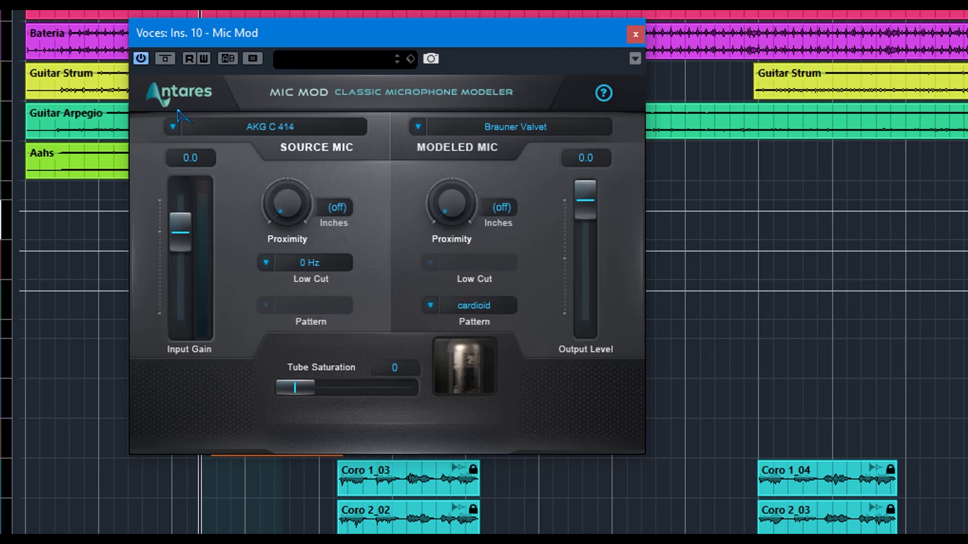
# - Play the vocals and compare the sound with Mic Mod bypassed and active, leaving the plugin active
pyautogui.press('space')
pyautogui.click(165, 59)
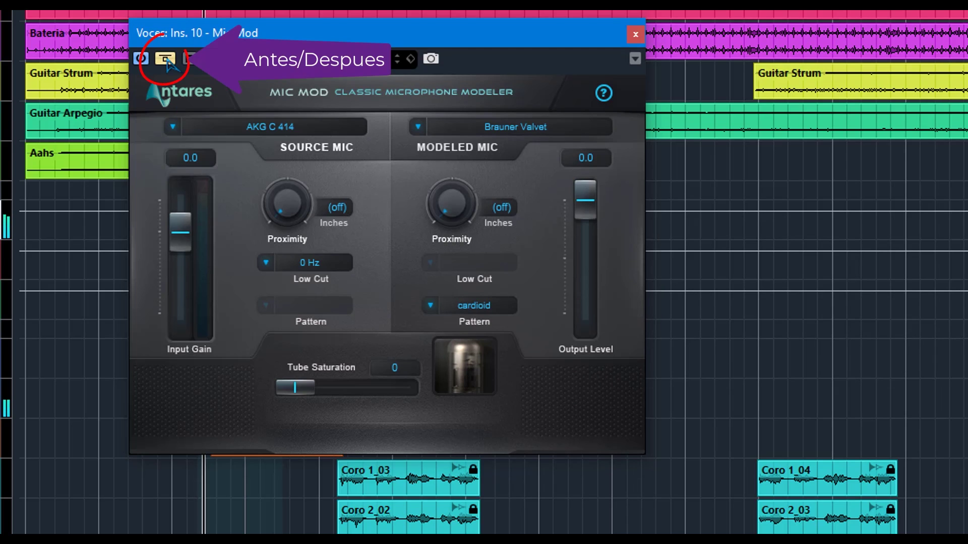
pyautogui.click(165, 58)
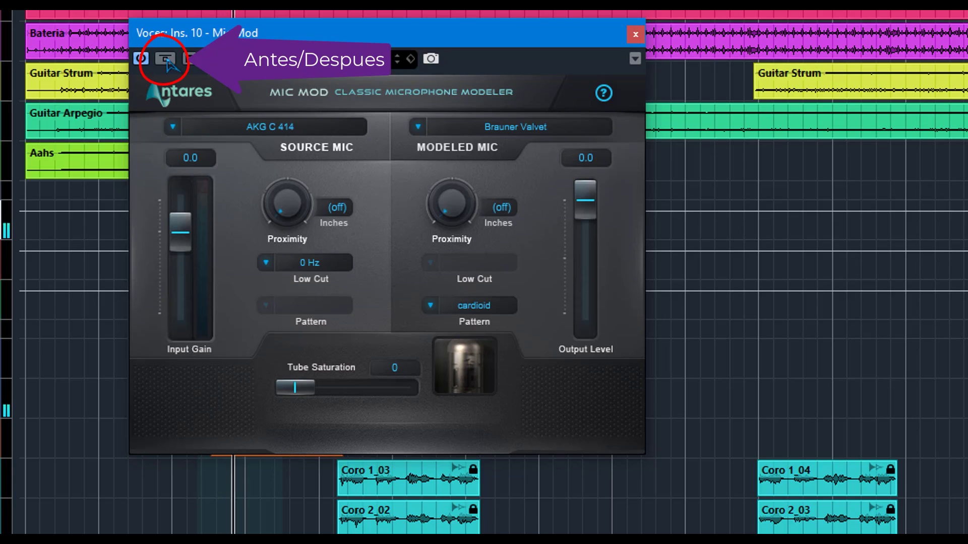
pyautogui.click(165, 59)
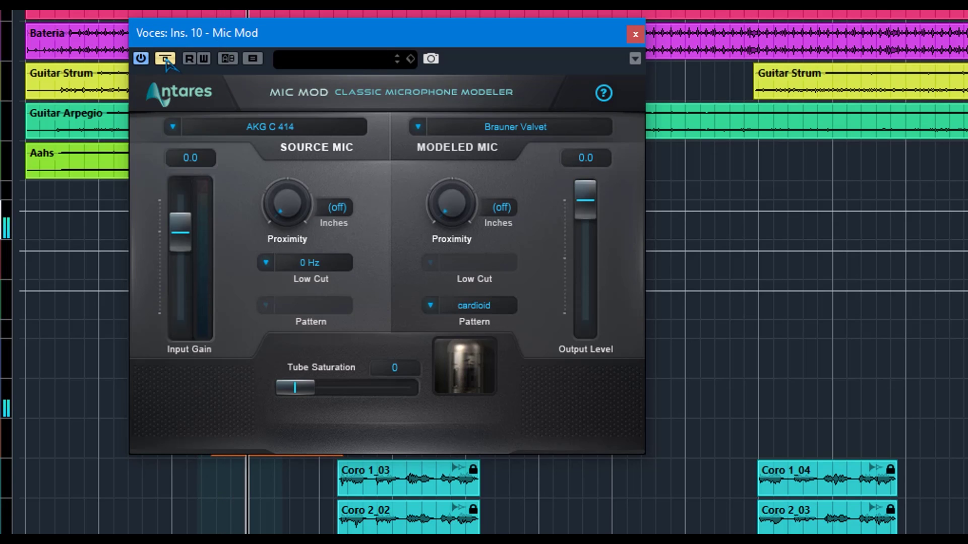
pyautogui.click(164, 59)
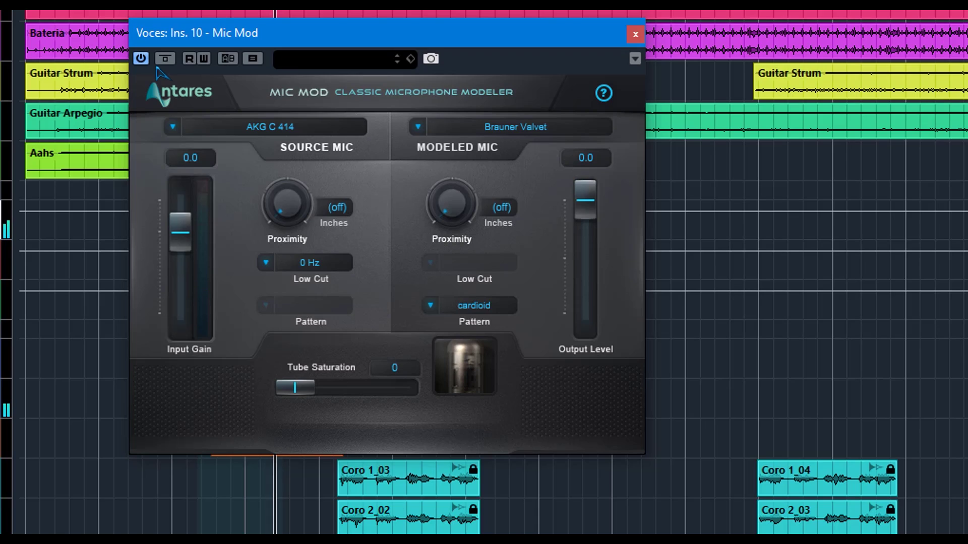
pyautogui.click(165, 58)
pyautogui.click(166, 60)
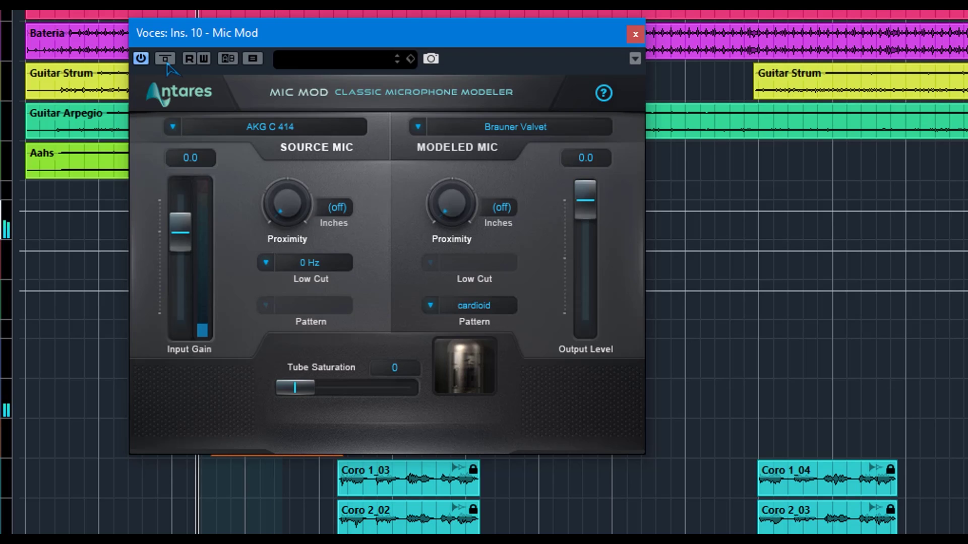
pyautogui.click(167, 63)
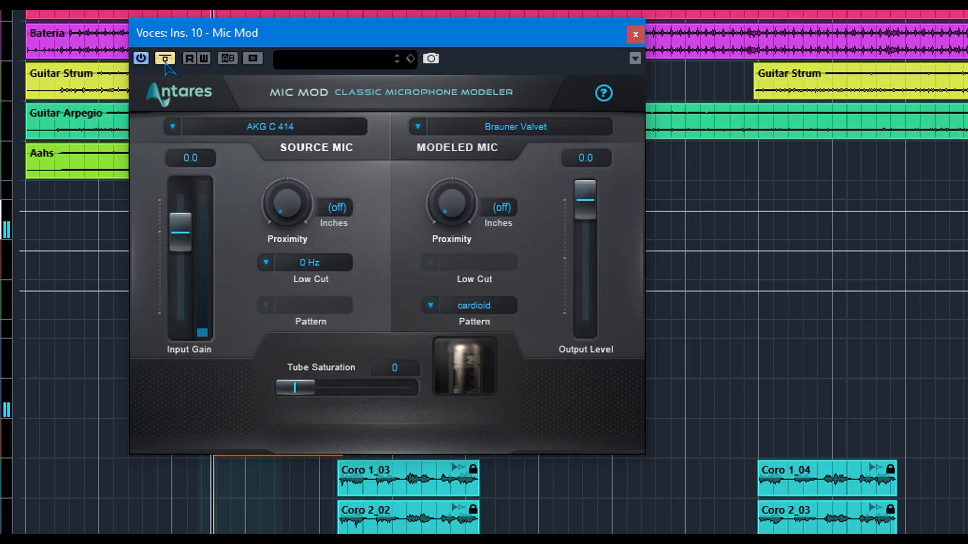
pyautogui.click(164, 59)
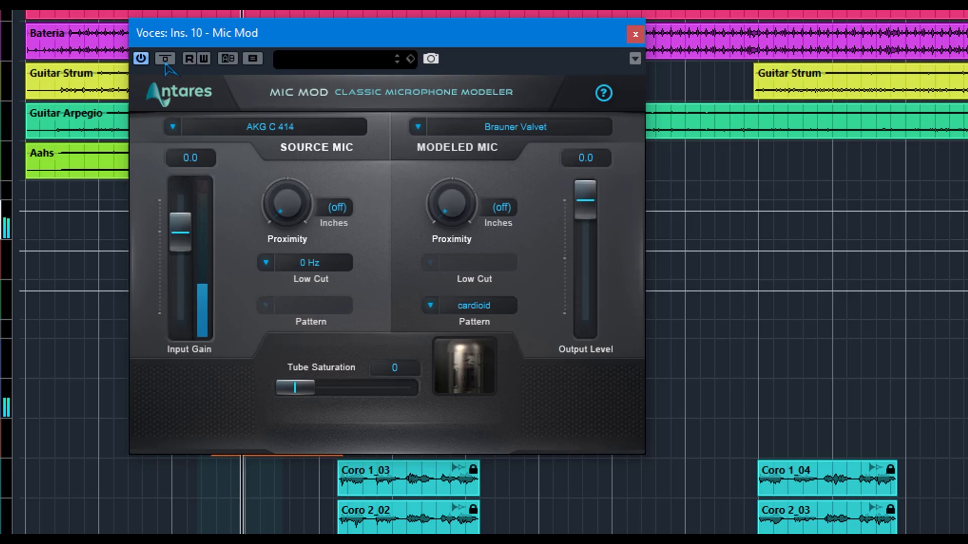
pyautogui.click(167, 59)
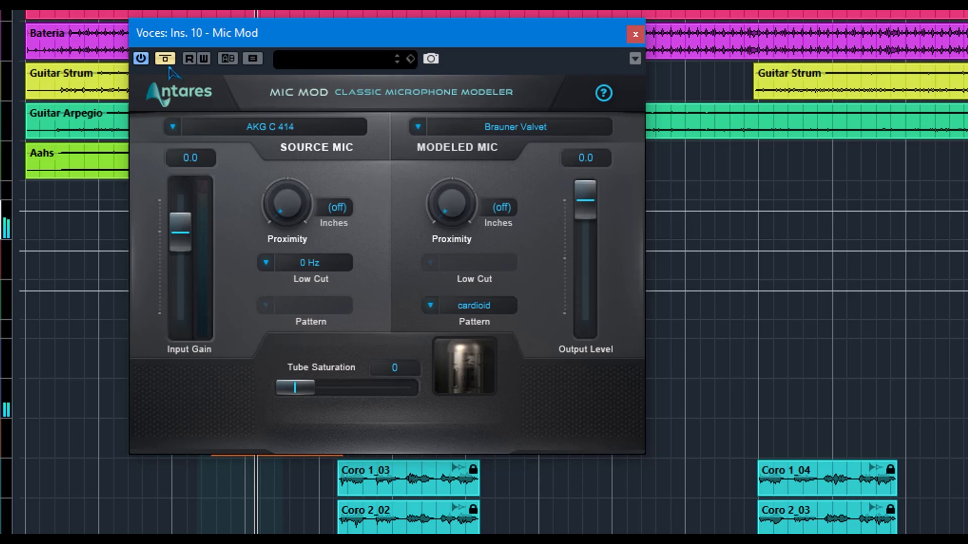
pyautogui.click(169, 62)
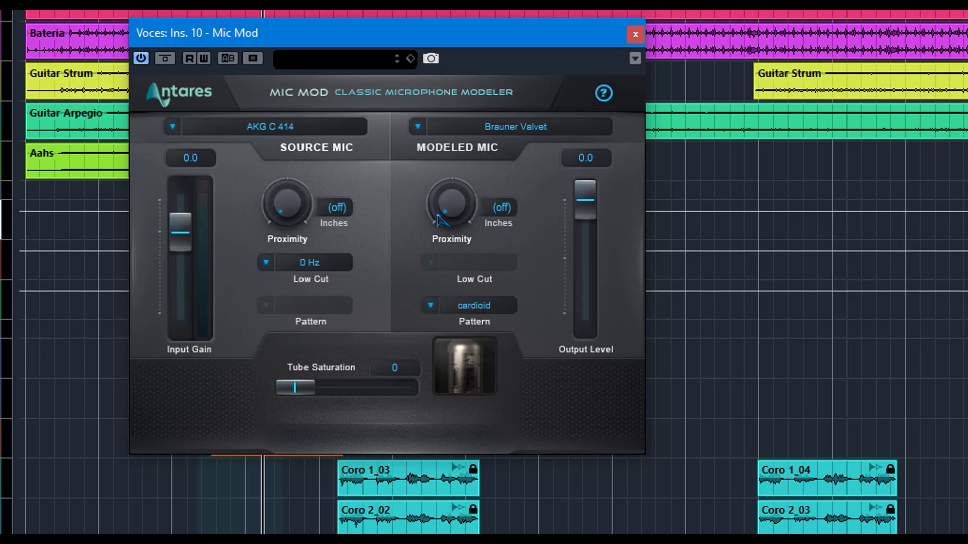
# - Play the vocals while bringing the modeled mic's proximity to 0.0 inches, and return it to off
pyautogui.press('space')
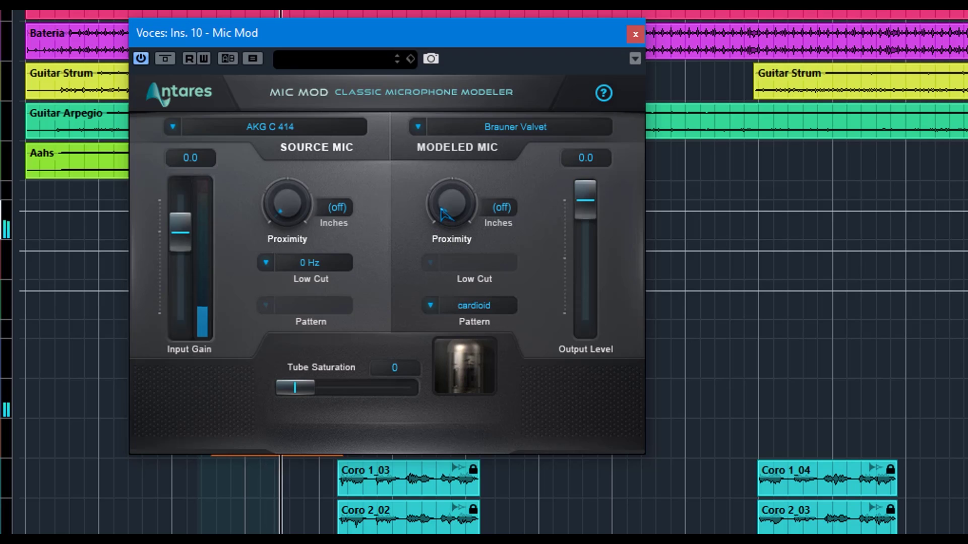
pyautogui.moveTo(443, 201); pyautogui.dragTo(395, 0)
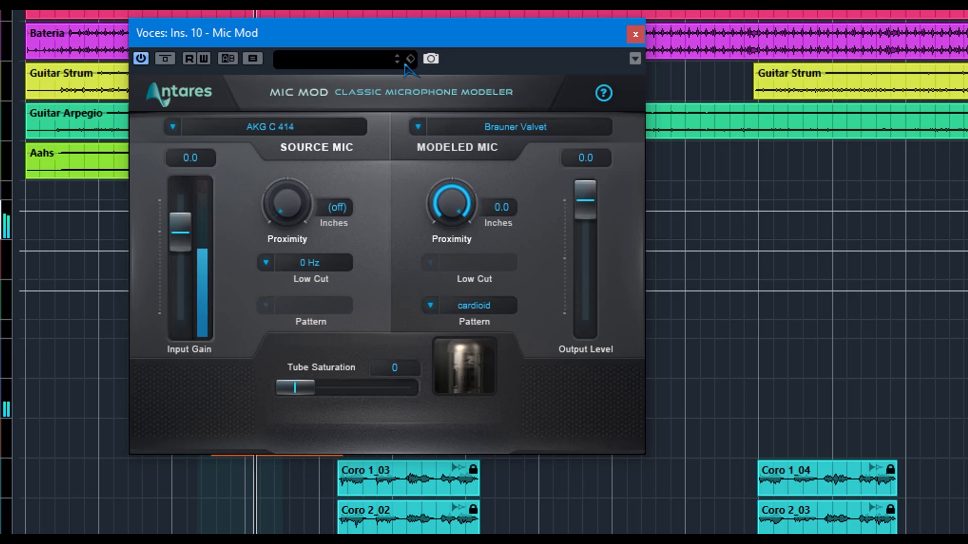
pyautogui.moveTo(458, 203); pyautogui.dragTo(473, 334)
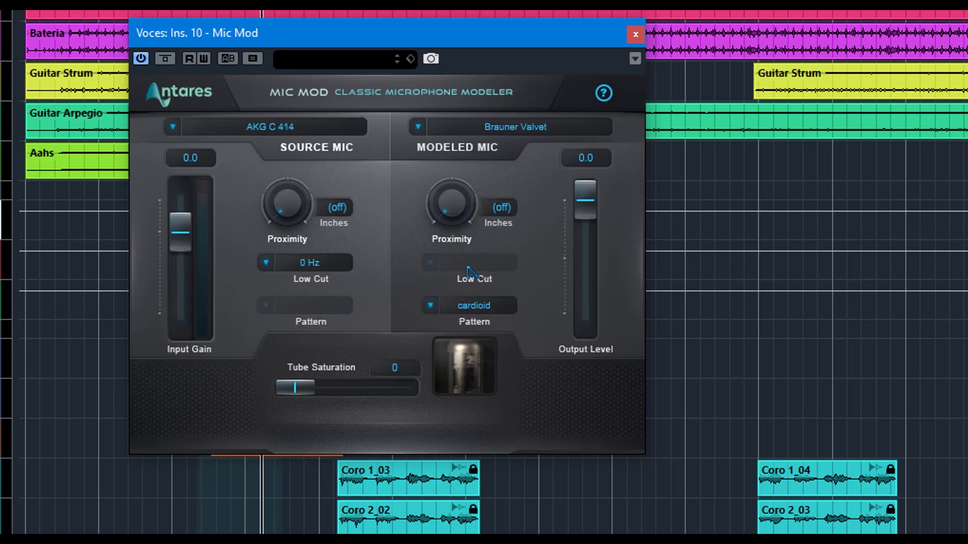
# - Review the source mic's low-cut options, and try the omni pattern on the modeled mic before restoring cardioid
pyautogui.click(266, 263)
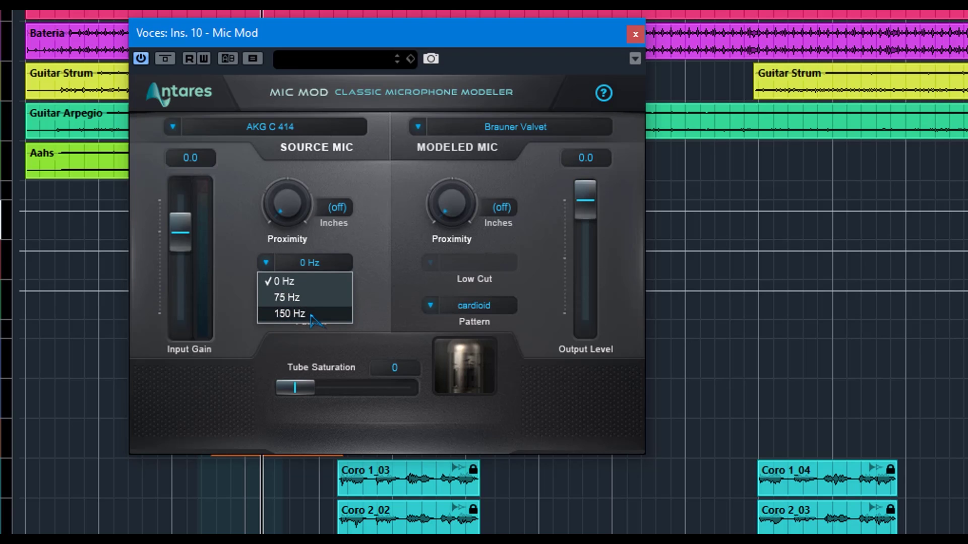
pyautogui.click(397, 288)
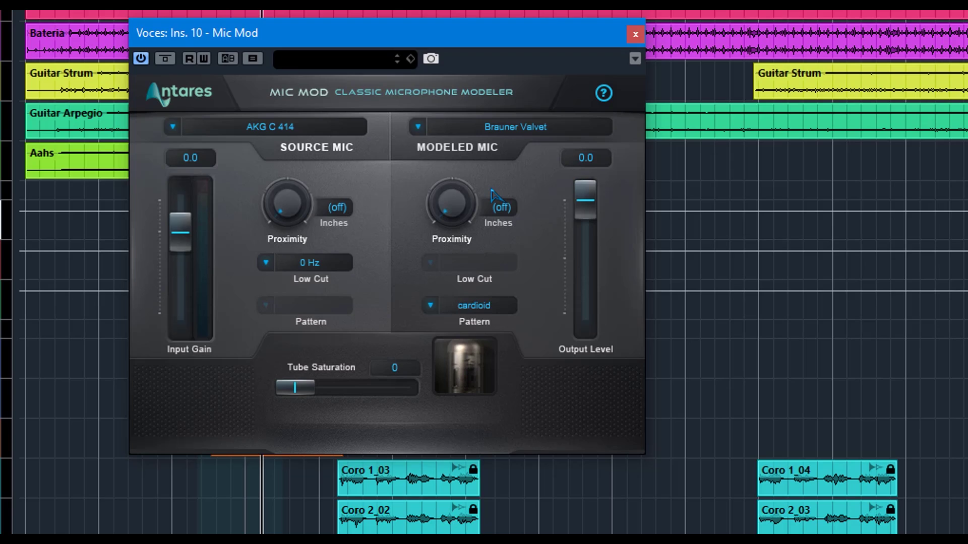
pyautogui.click(430, 306)
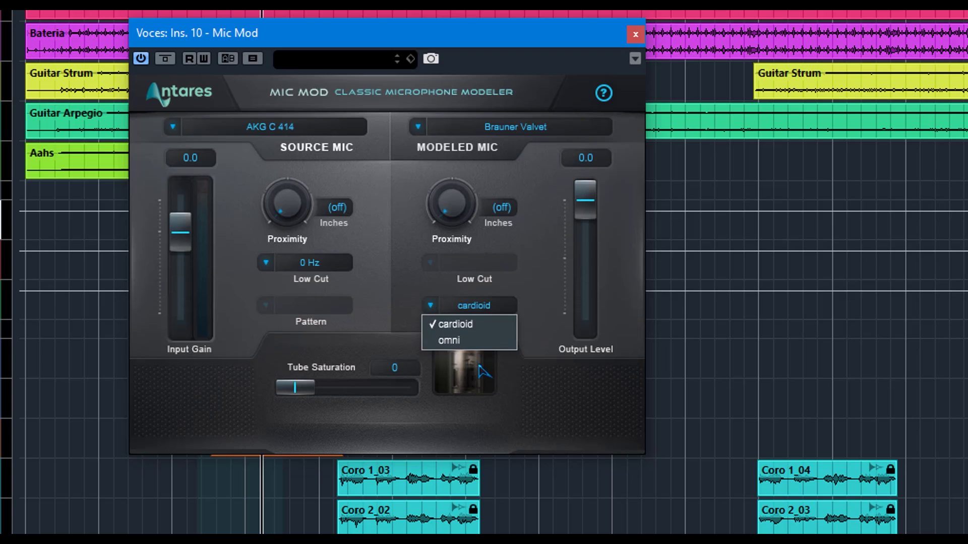
pyautogui.click(468, 342)
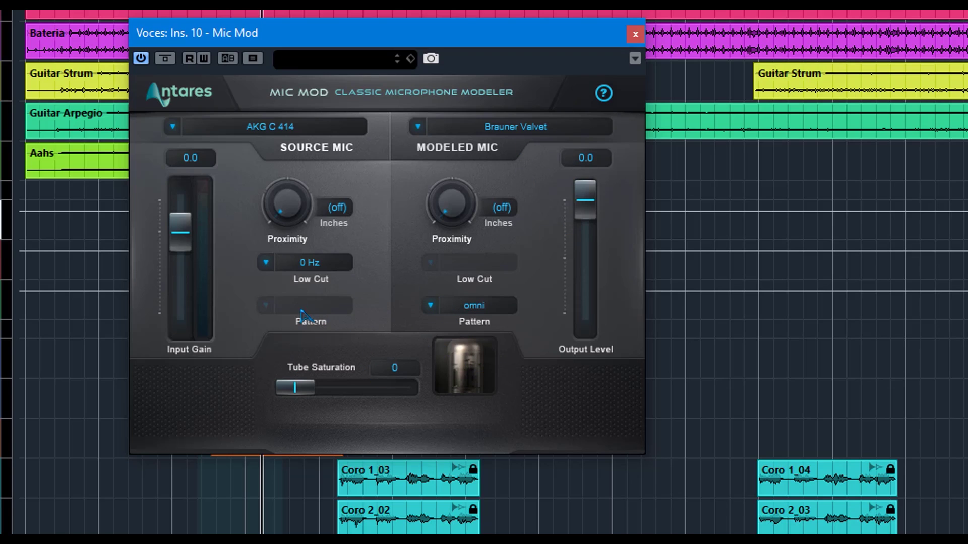
pyautogui.click(439, 299)
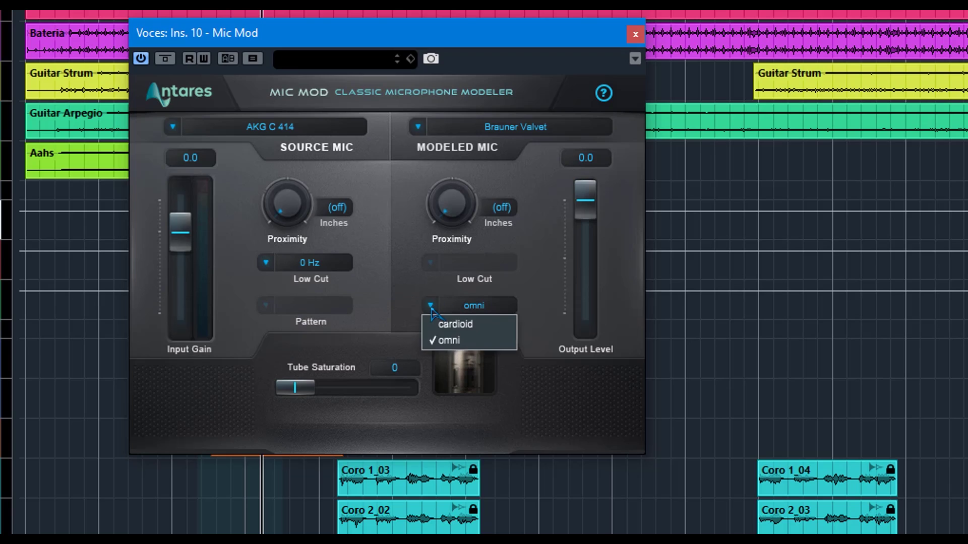
pyautogui.click(477, 326)
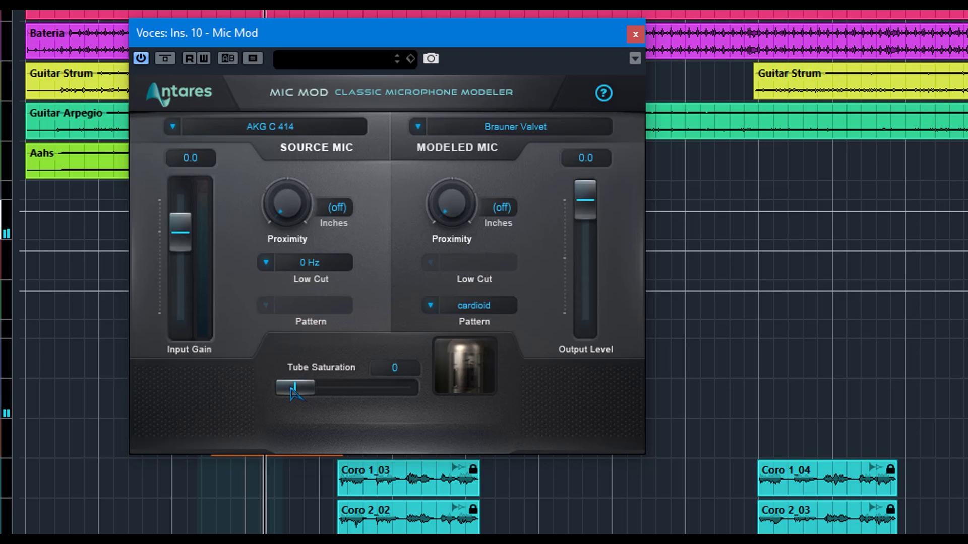
# - Set tube saturation to 100 and the output level to -5.9, comparing the vocals against the bypassed sound
pyautogui.moveTo(294, 390); pyautogui.dragTo(444, 393)
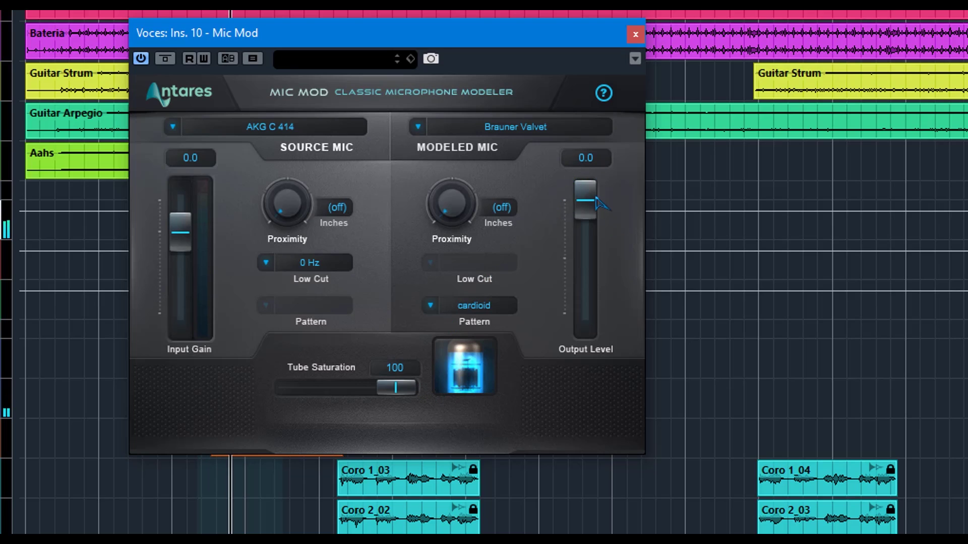
pyautogui.moveTo(586, 202); pyautogui.dragTo(589, 254)
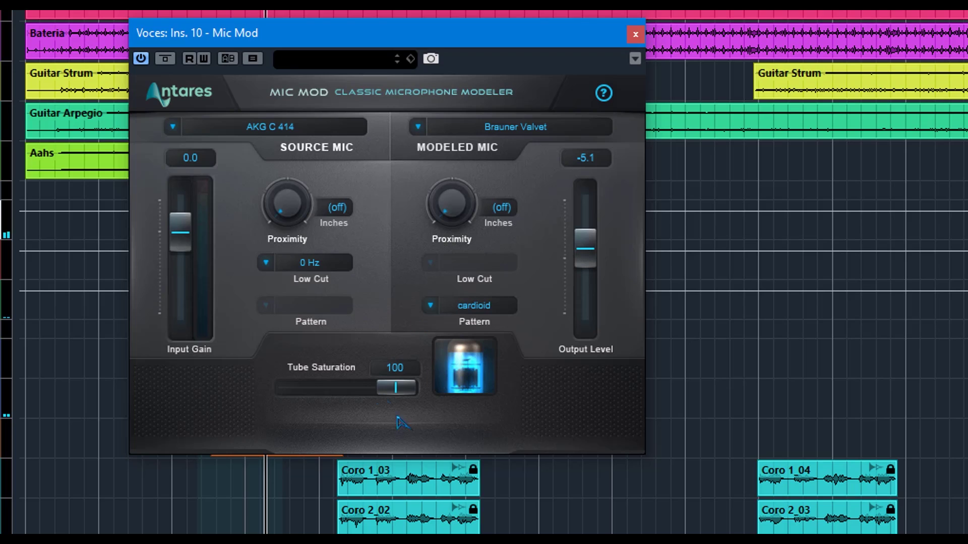
pyautogui.click(163, 60)
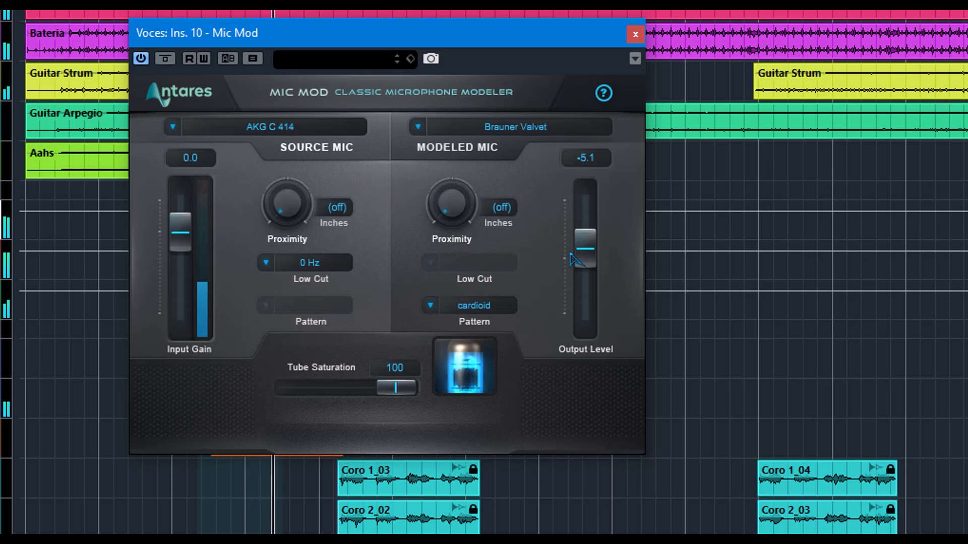
pyautogui.click(587, 256)
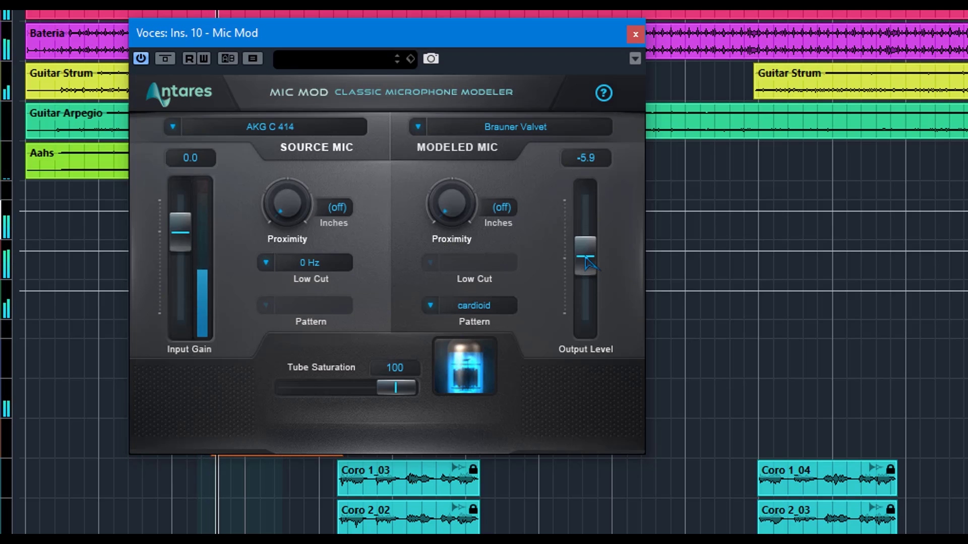
pyautogui.click(165, 59)
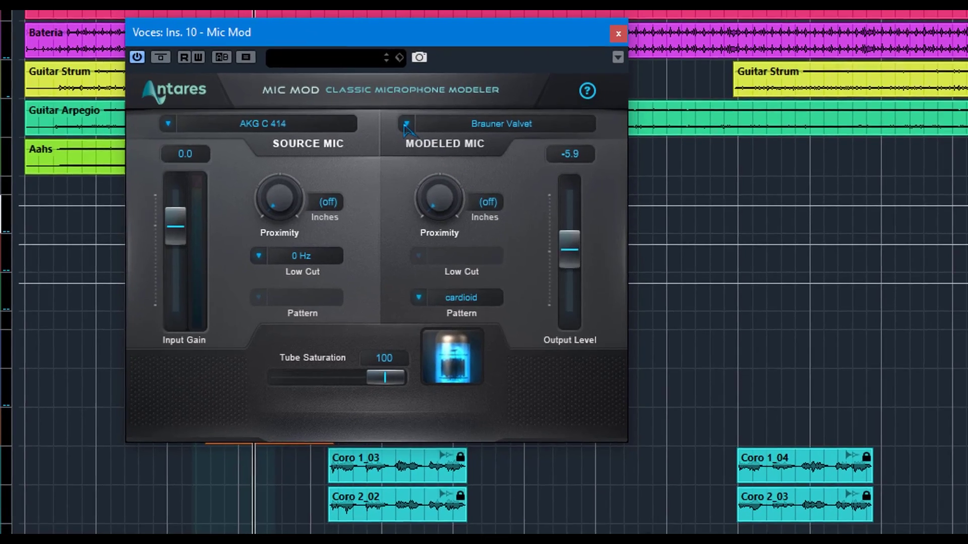
# - Change the modeled mic to Neumann U 87
pyautogui.click(417, 127)
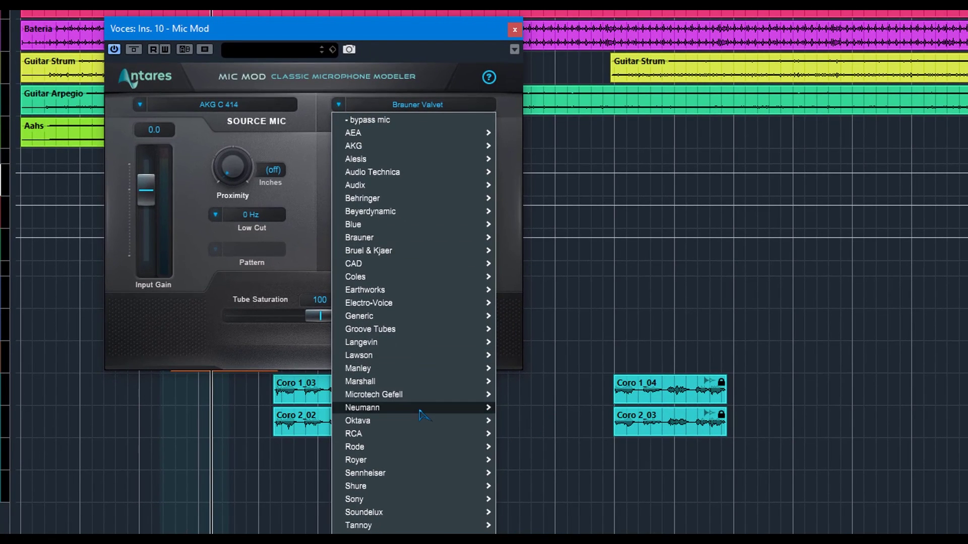
pyautogui.moveTo(420, 412)
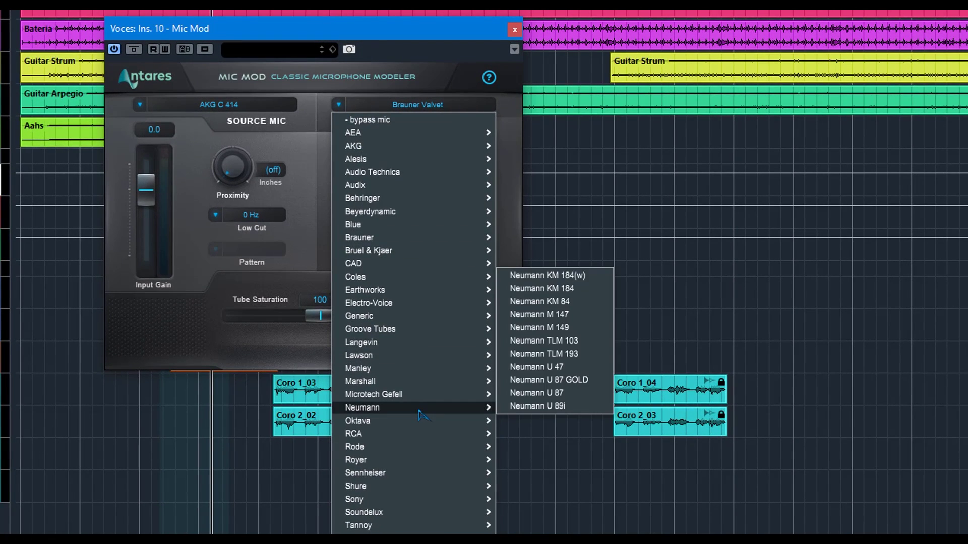
pyautogui.click(584, 394)
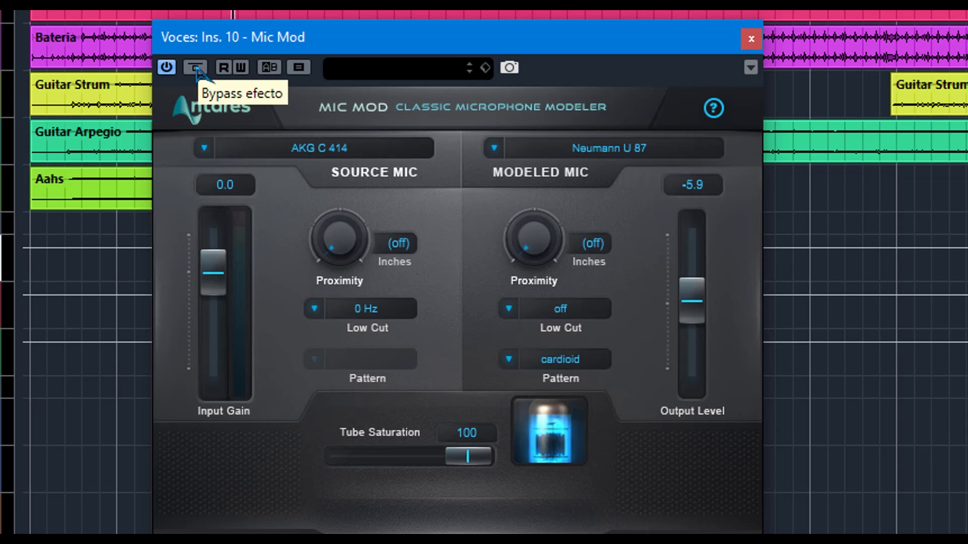
# - Play the vocals and compare the Neumann U 87 model with the bypassed sound, leaving Mic Mod bypassed
pyautogui.press('space')
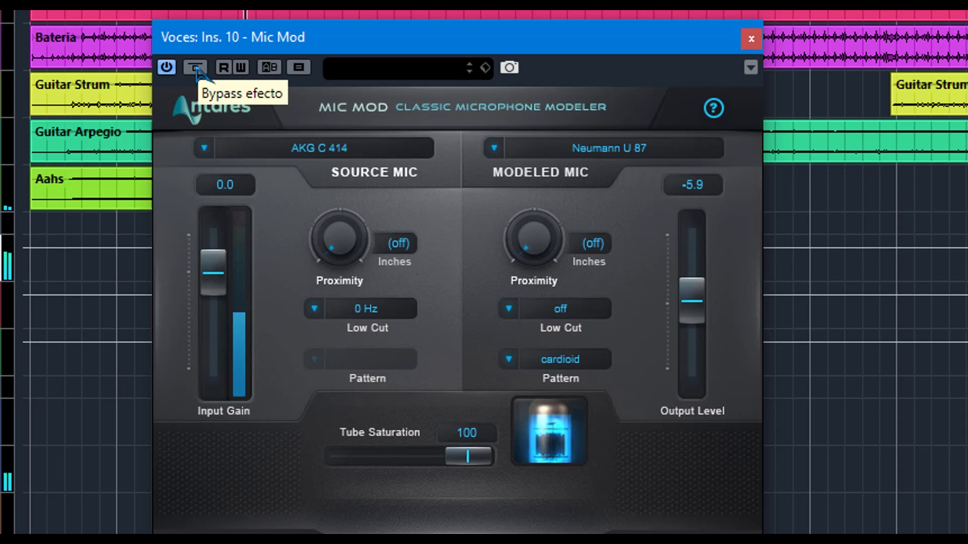
pyautogui.click(195, 68)
pyautogui.click(194, 69)
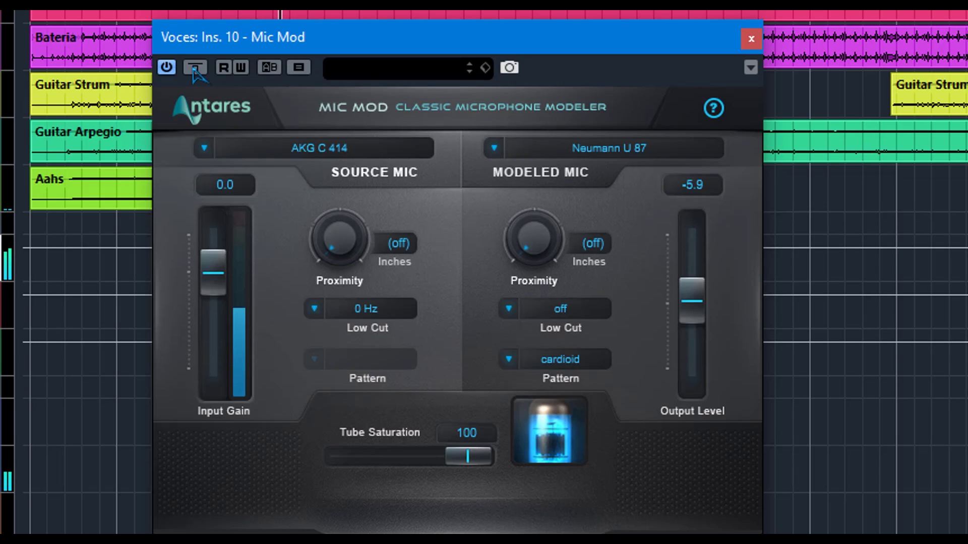
pyautogui.click(195, 69)
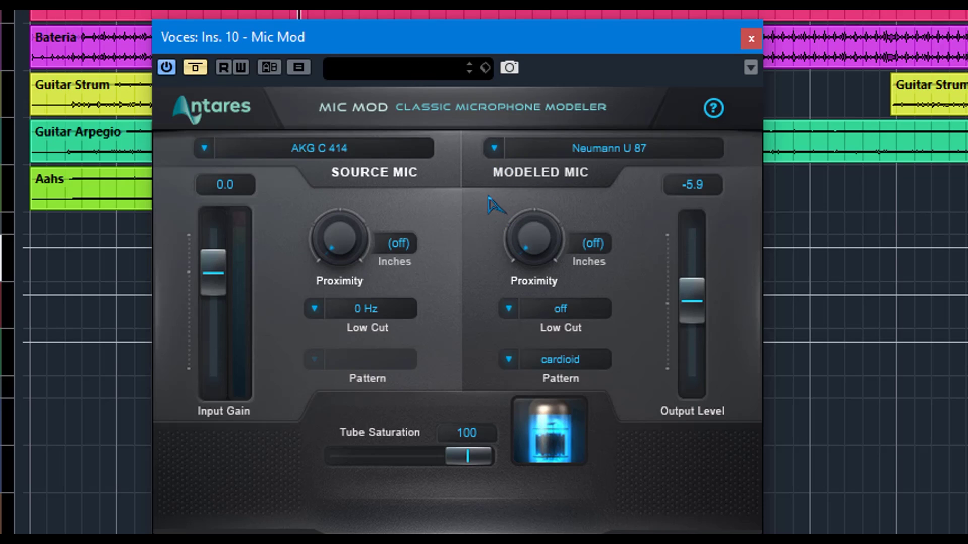
# - Turn on the modeled mic's low cut and compare the vocals with Mic Mod bypassed and active, leaving it active
pyautogui.click(510, 309)
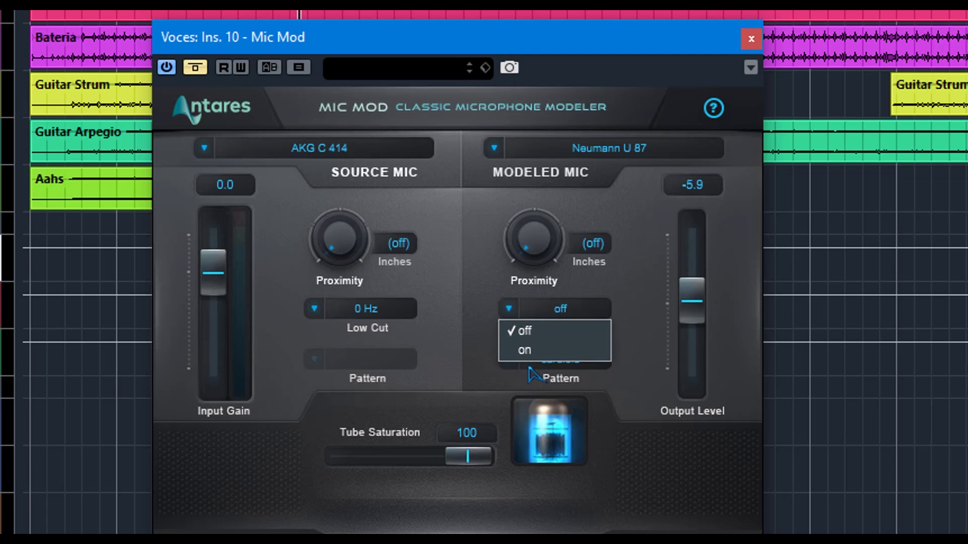
pyautogui.click(524, 350)
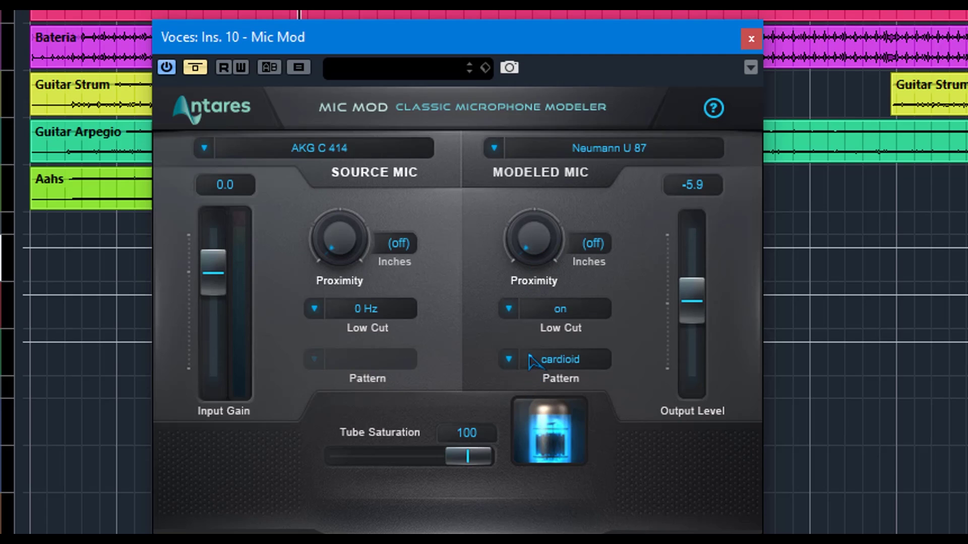
pyautogui.click(196, 68)
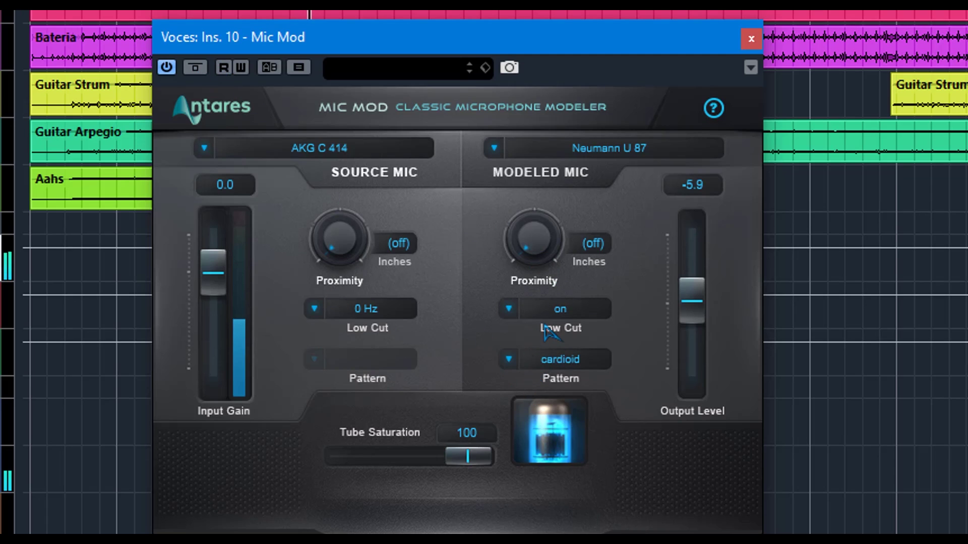
pyautogui.click(196, 69)
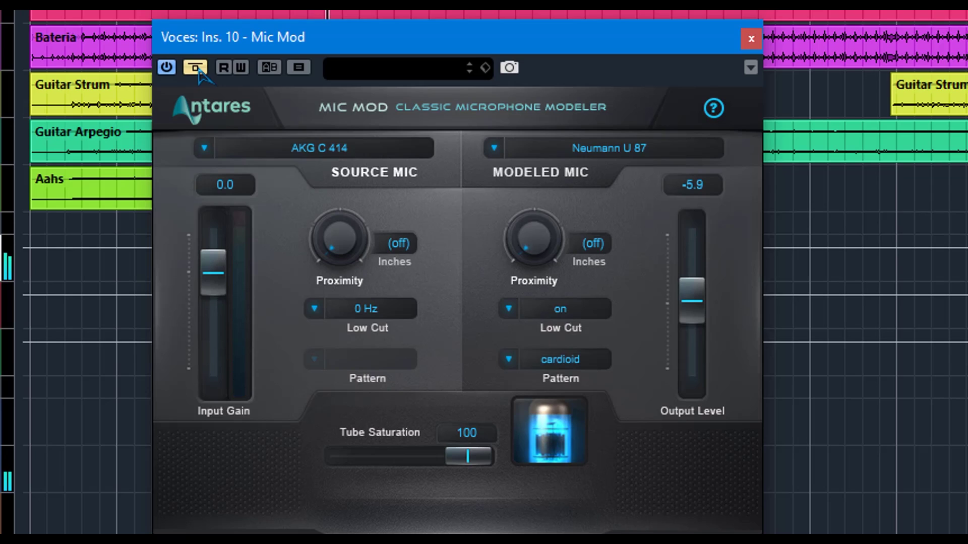
pyautogui.click(196, 69)
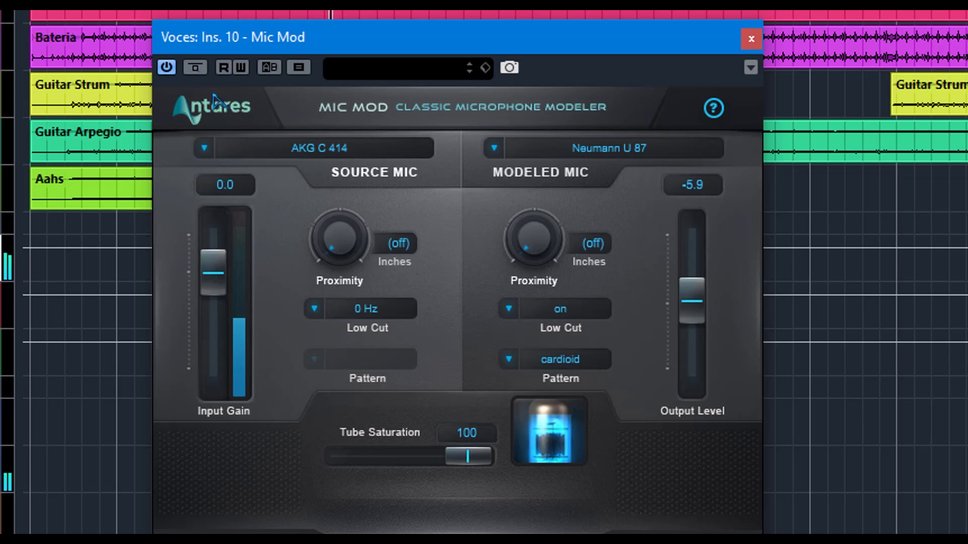
# - Turn off the modeled mic's low cut and review its pattern options, keeping cardioid
pyautogui.click(509, 309)
pyautogui.click(524, 329)
pyautogui.click(510, 360)
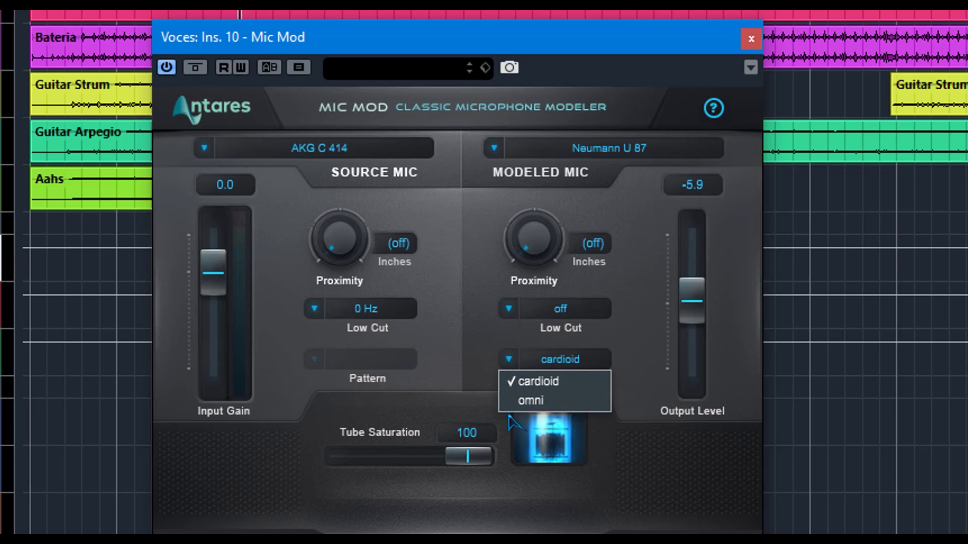
pyautogui.click(505, 347)
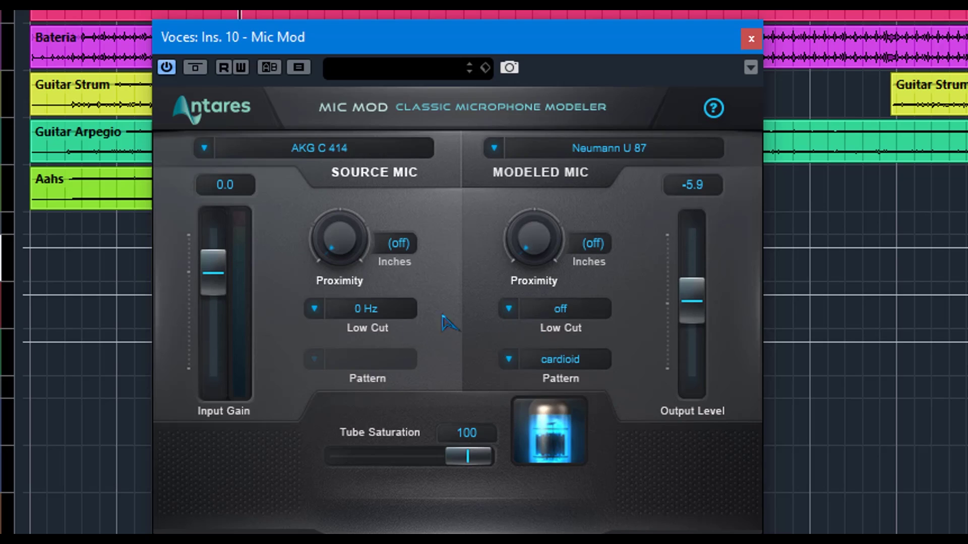
# - Set tube saturation to 0 and the output level to 0.0, comparing the vocals with Mic Mod bypassed and active
pyautogui.moveTo(478, 456); pyautogui.dragTo(347, 474)
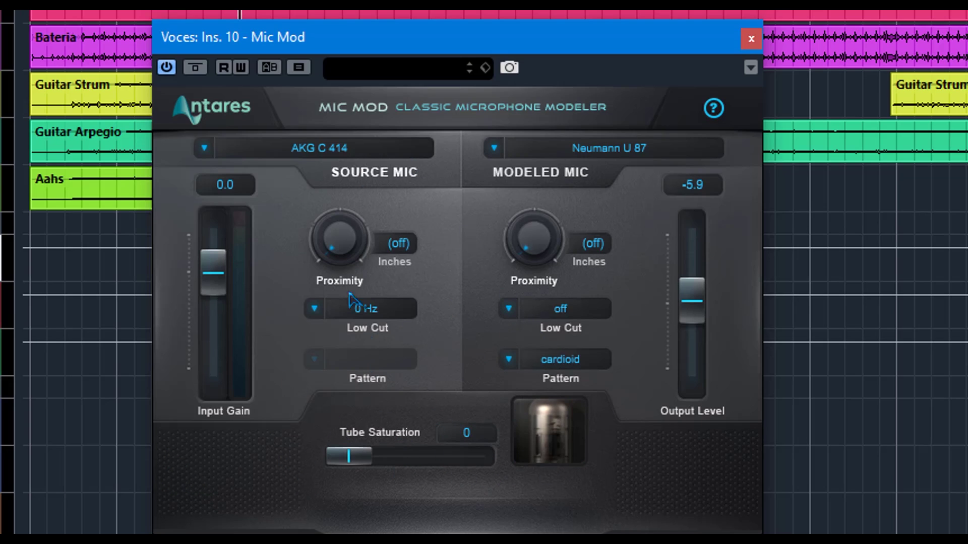
pyautogui.click(194, 70)
pyautogui.click(195, 70)
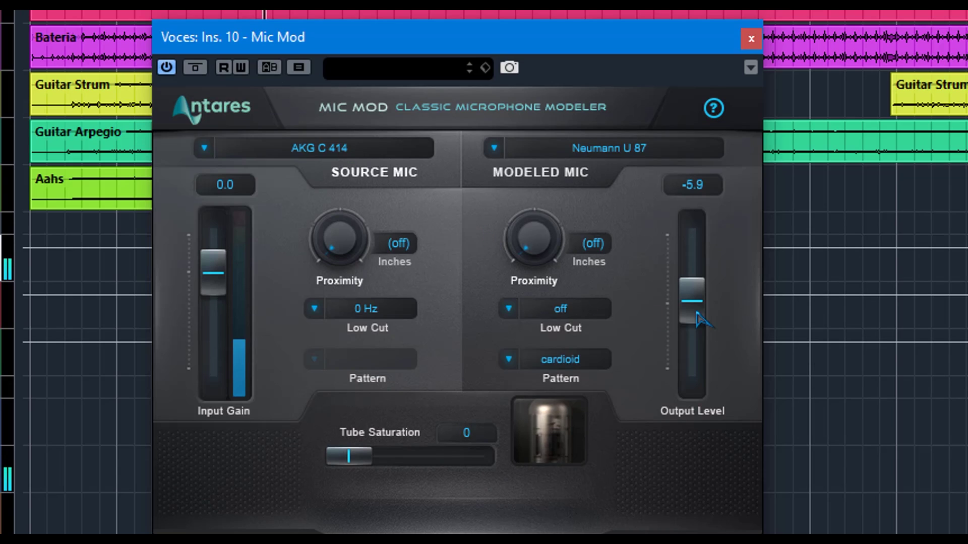
pyautogui.moveTo(694, 318); pyautogui.dragTo(678, 199)
pyautogui.click(196, 69)
pyautogui.click(197, 69)
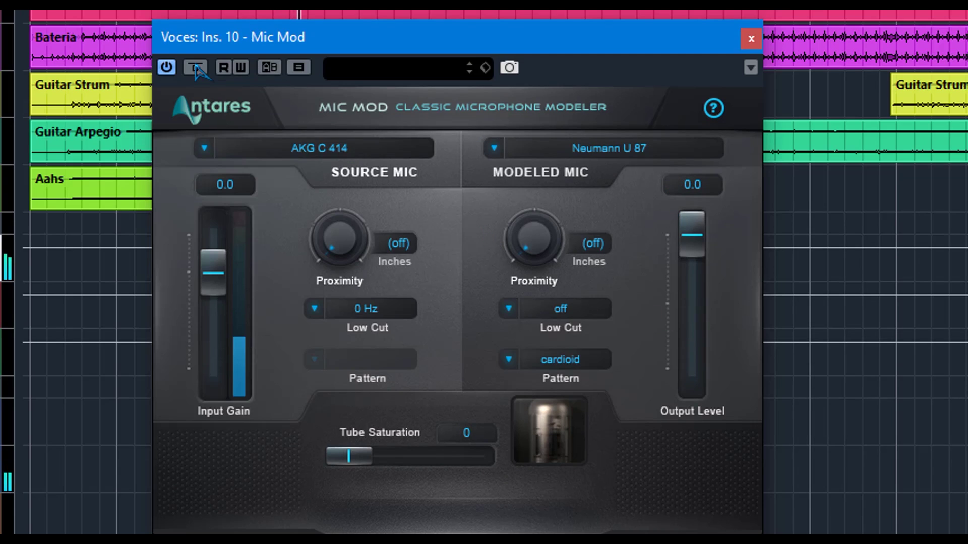
# - Turn on the modeled mic's low cut and adjust its proximity to 10.4 inches
pyautogui.click(508, 308)
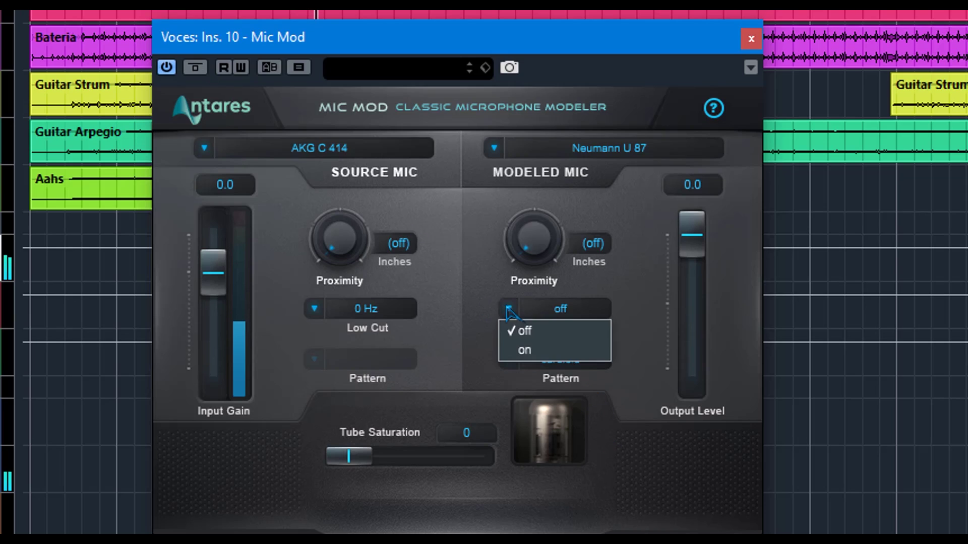
pyautogui.click(549, 348)
pyautogui.moveTo(518, 272); pyautogui.dragTo(524, 43)
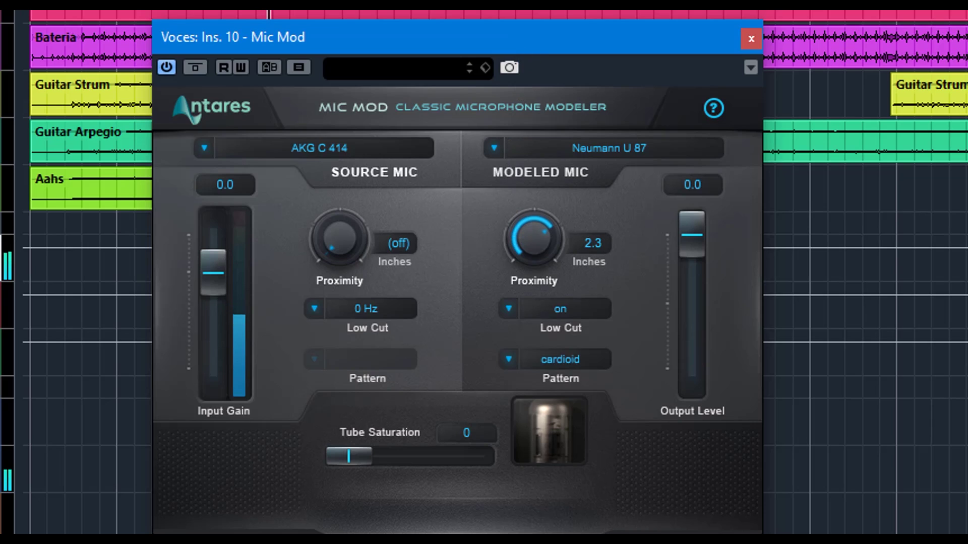
pyautogui.moveTo(559, 252); pyautogui.dragTo(572, 353)
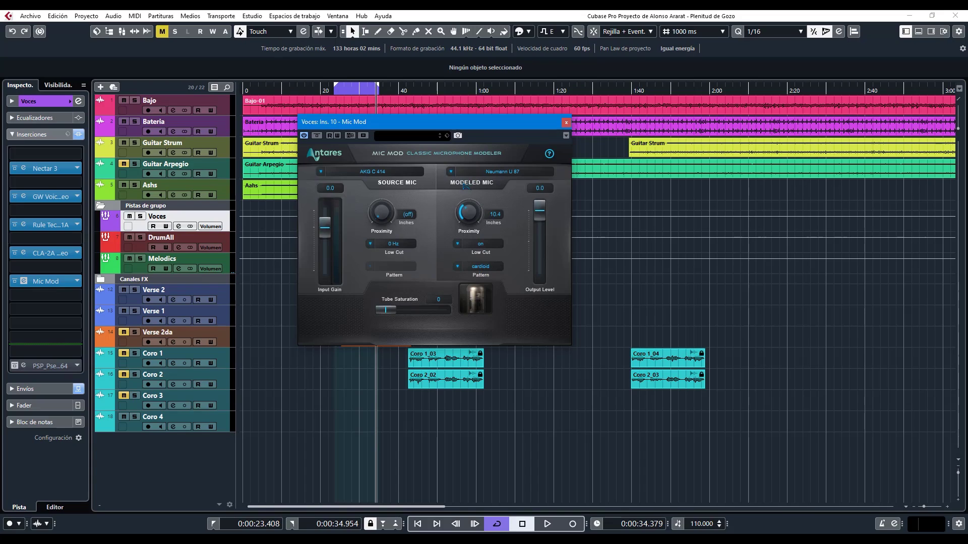
# - Browse the list of microphone brands available for the modeled mic, closing it without choosing another model
pyautogui.click(449, 173)
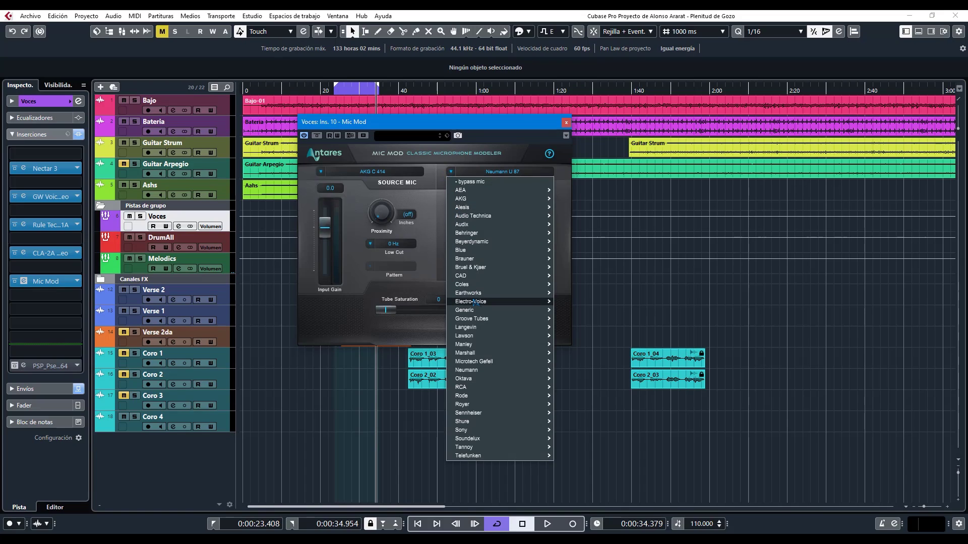
pyautogui.moveTo(475, 302)
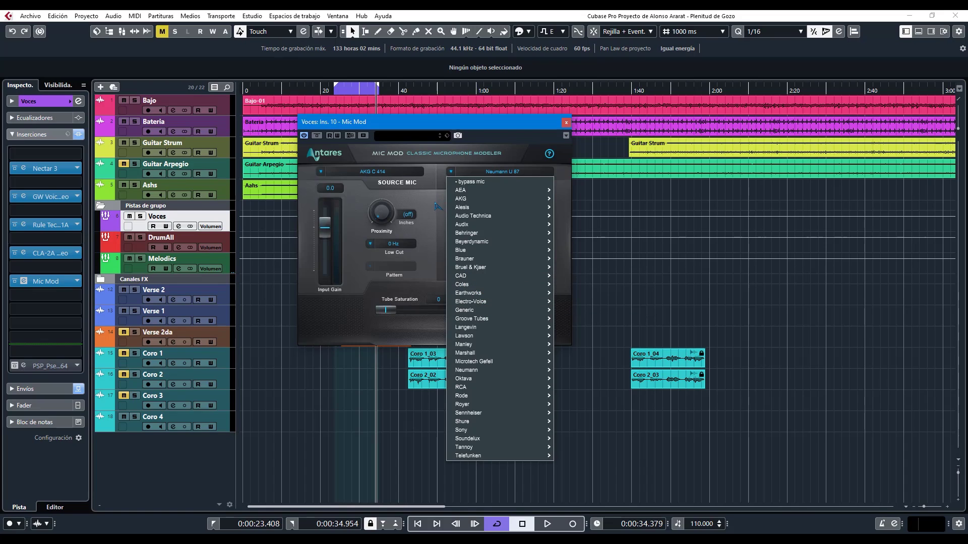
pyautogui.click(439, 206)
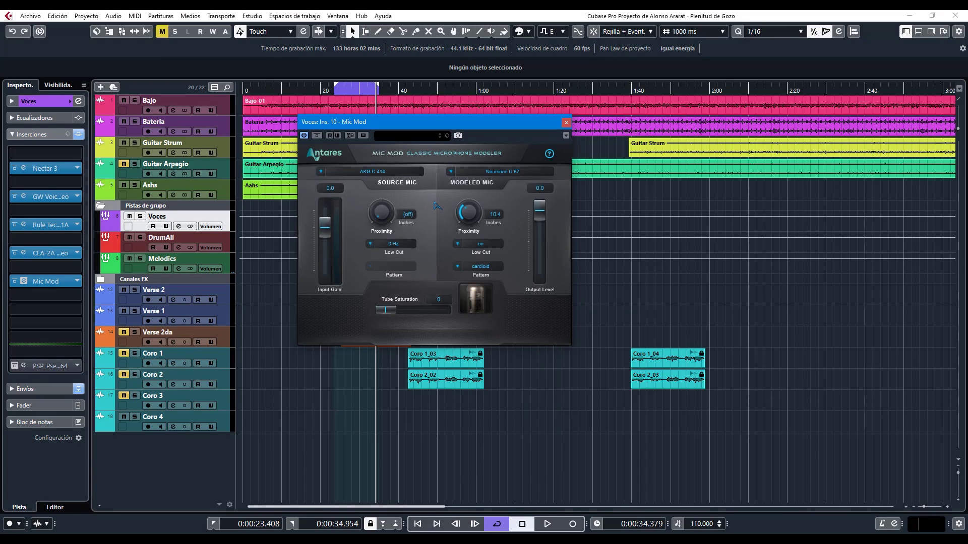